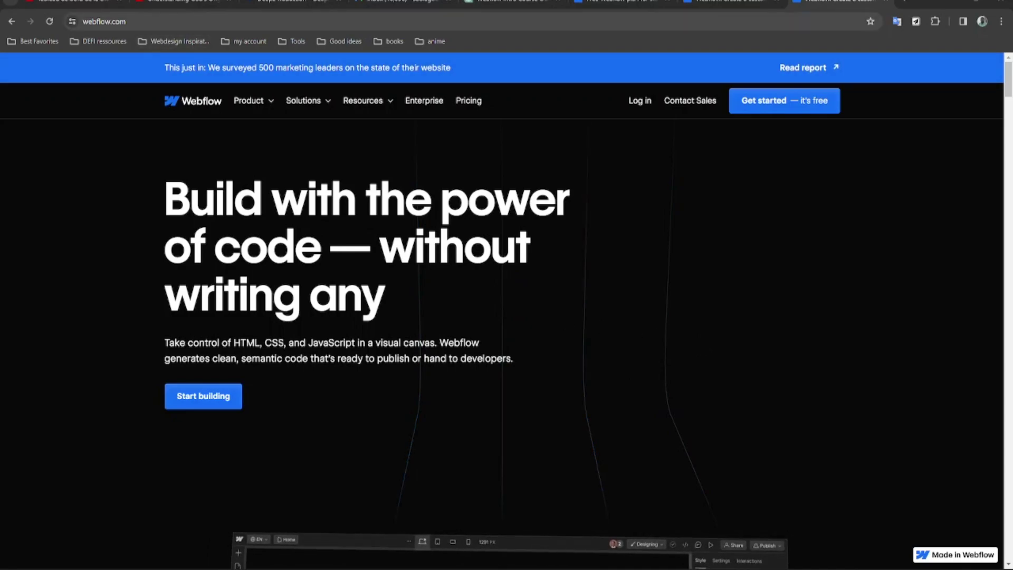
Open the free account sign-up form from the Webflow home page reached through the affiliate link.
left_click(121, 23)
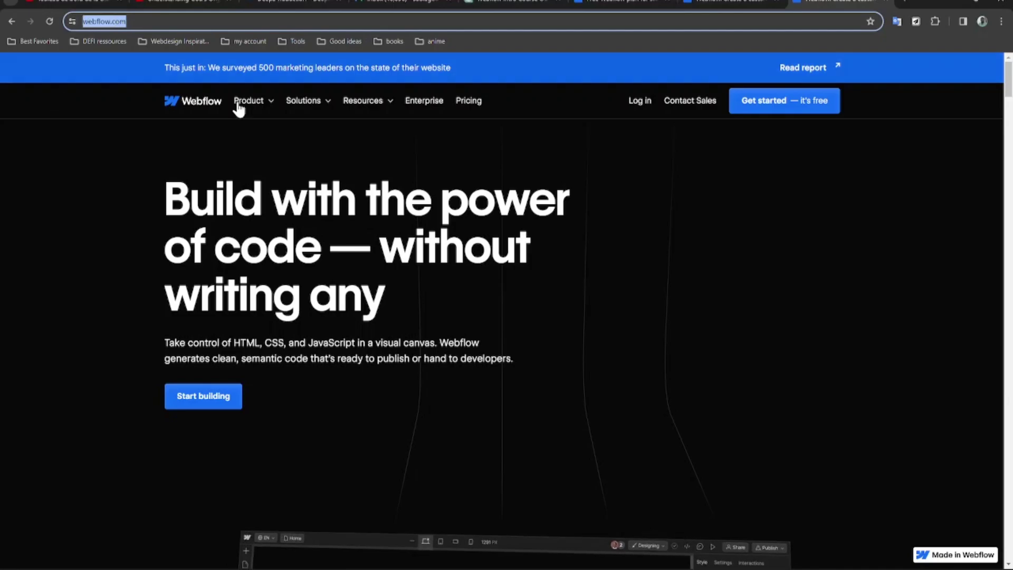
scroll(540, 226, "down", 10)
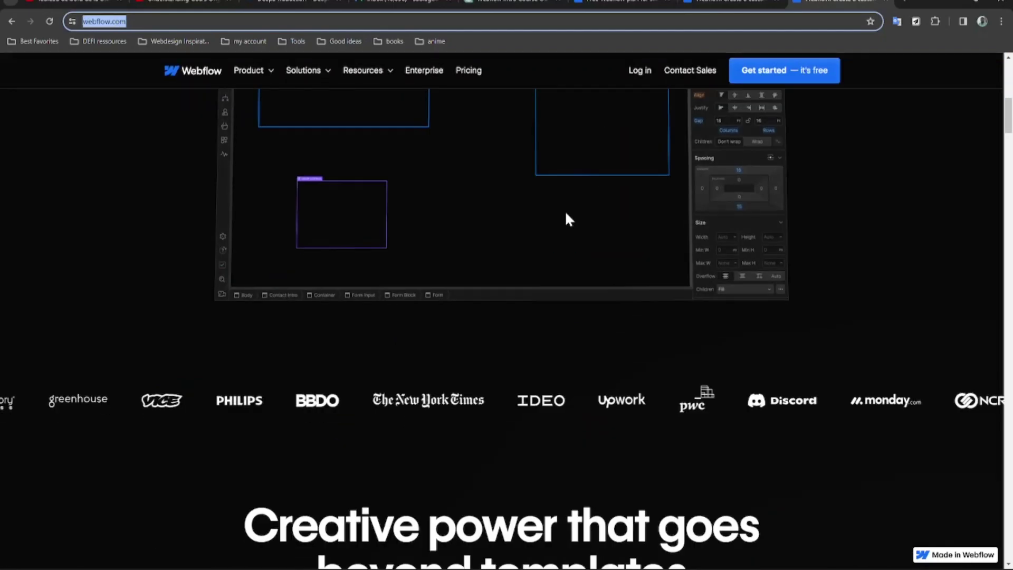
scroll(588, 218, "up", 5)
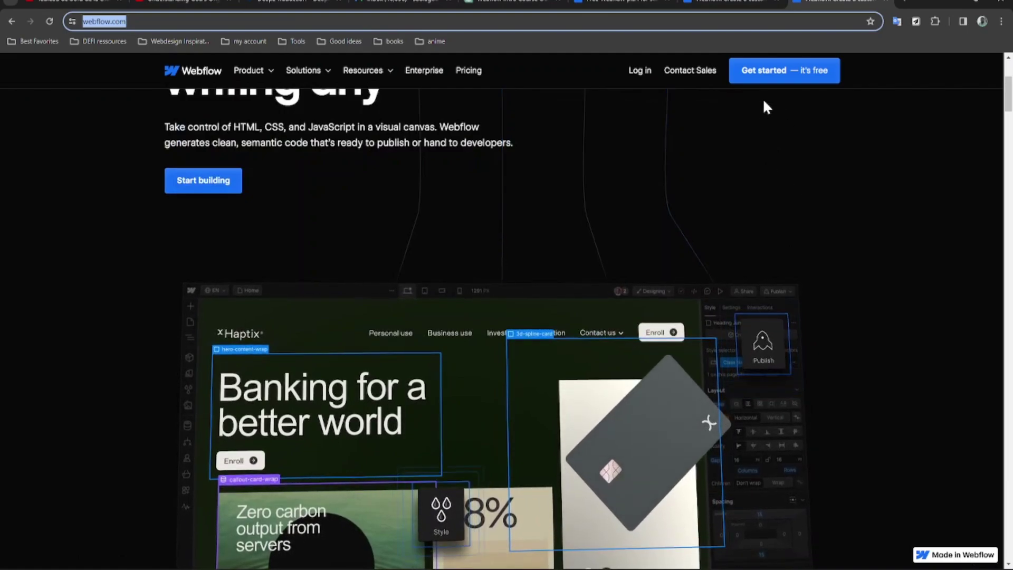
left_click(759, 5)
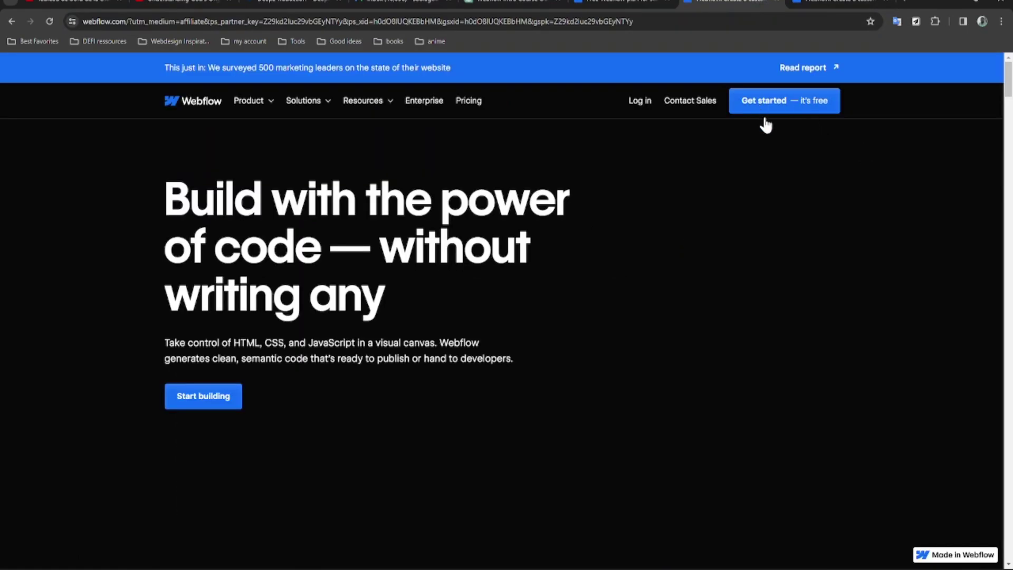
left_click(800, 108)
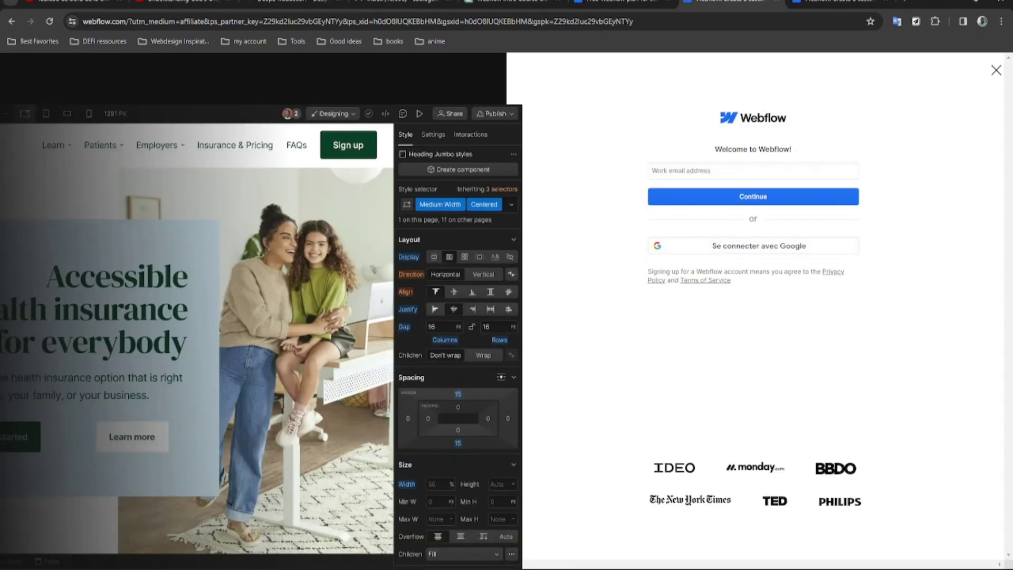
Enter the work email address in the sign-up form and continue to the password stage.
key("Return")
left_click(715, 170)
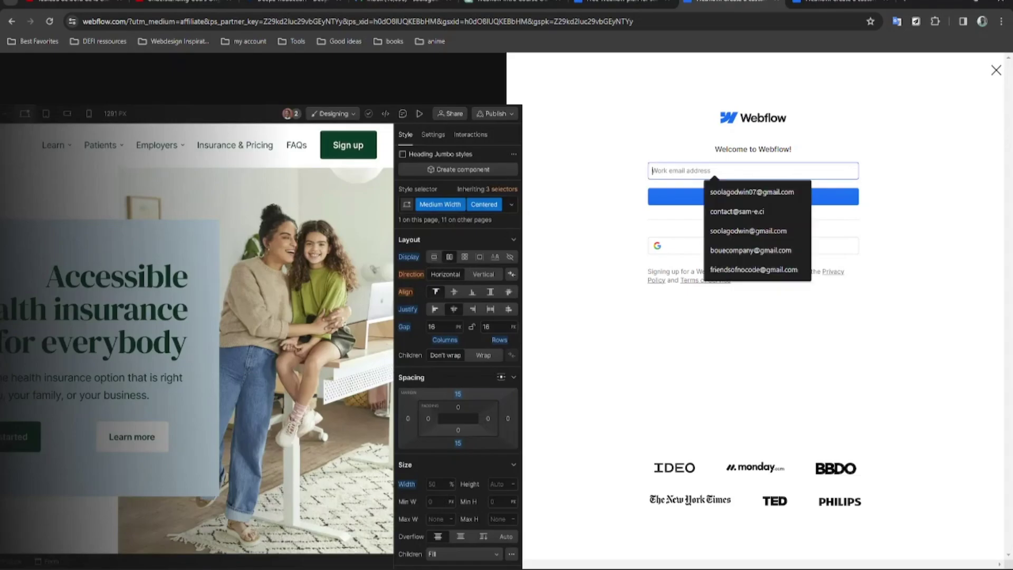
left_click(889, 136)
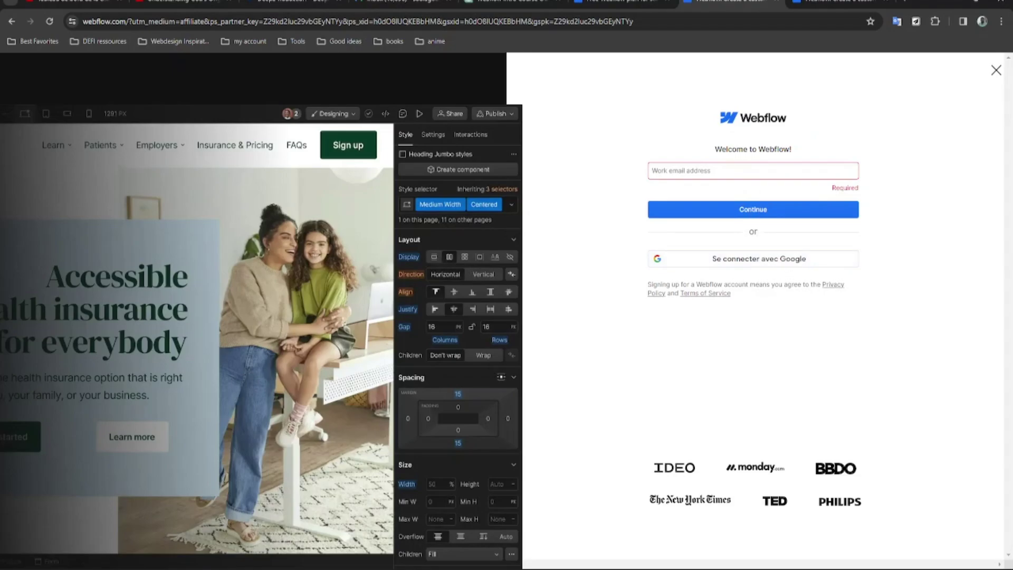
left_click(714, 171)
key("ctrl+v")
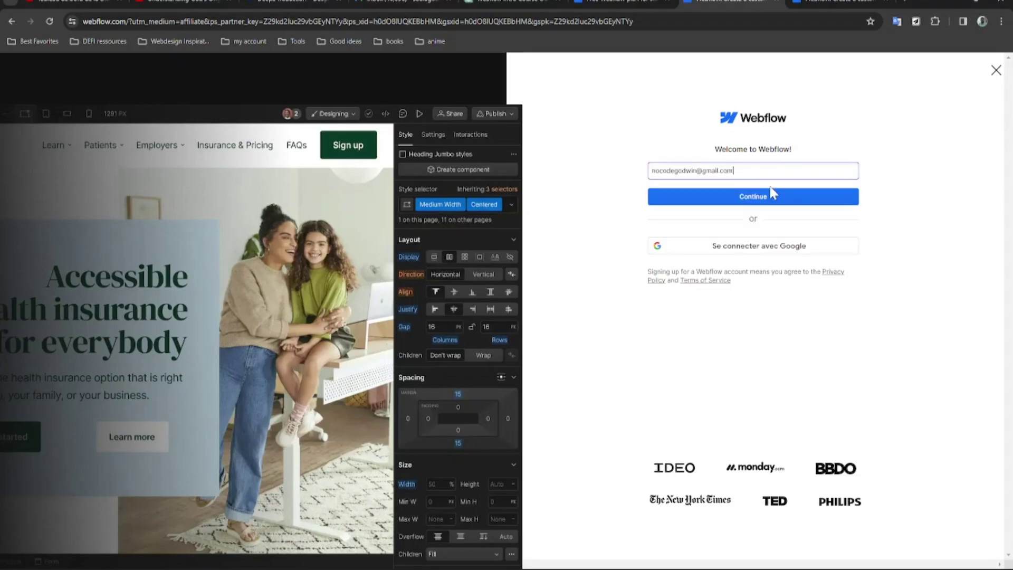
left_click(771, 202)
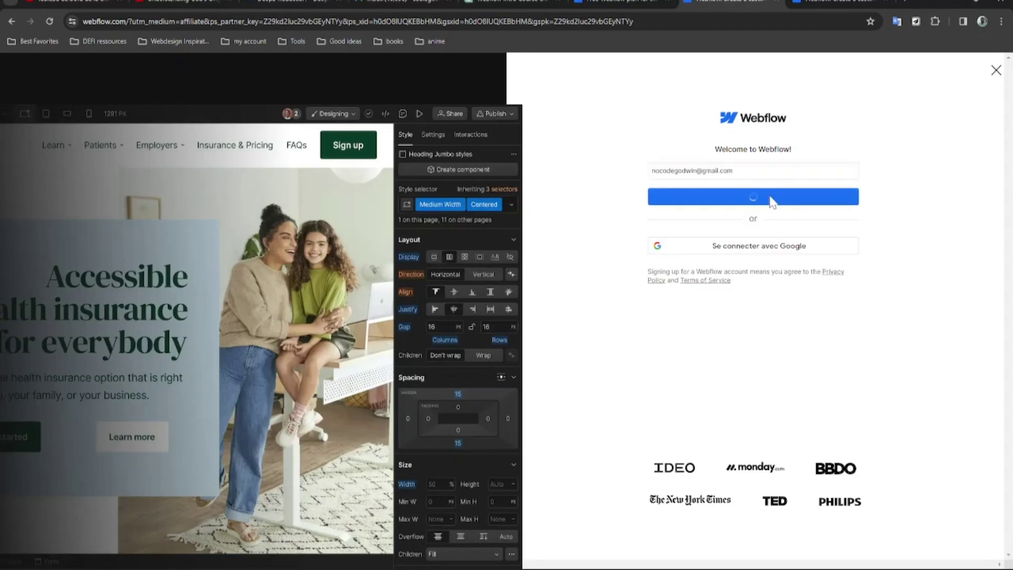
Enter a new account password that meets the listed requirements and create the account.
left_click(753, 179)
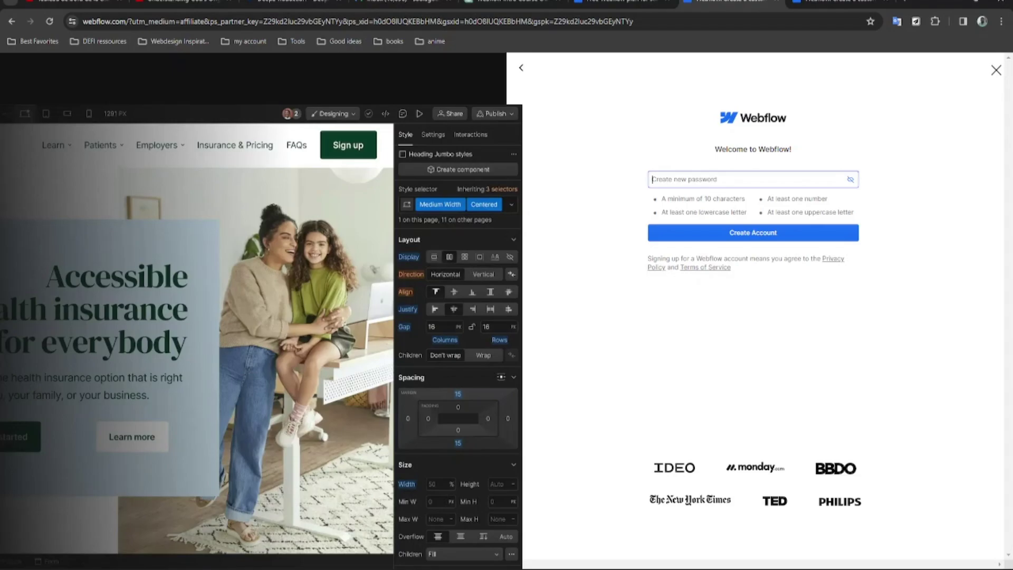
left_click(676, 304)
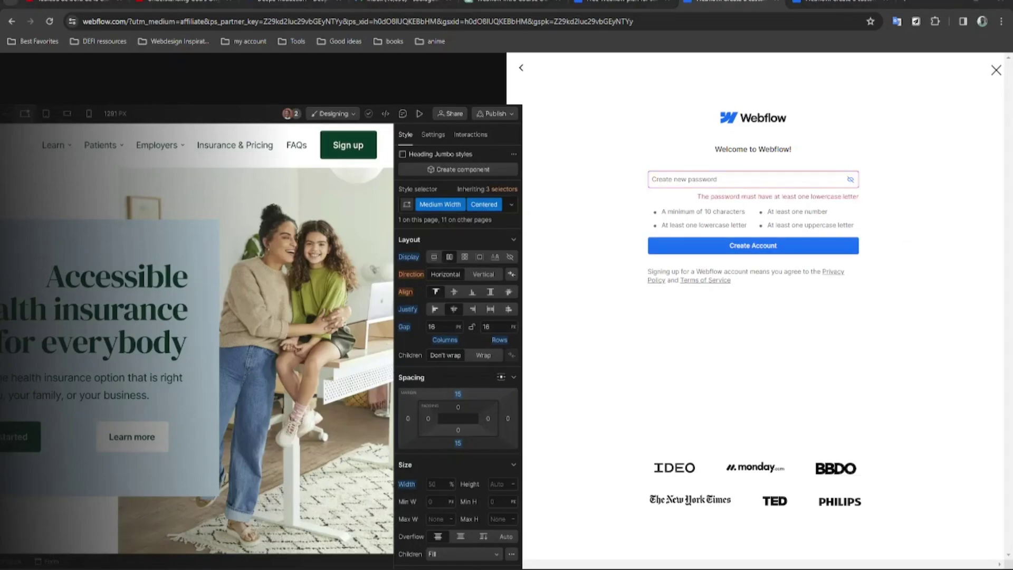
key("Return")
key("ctrl+v")
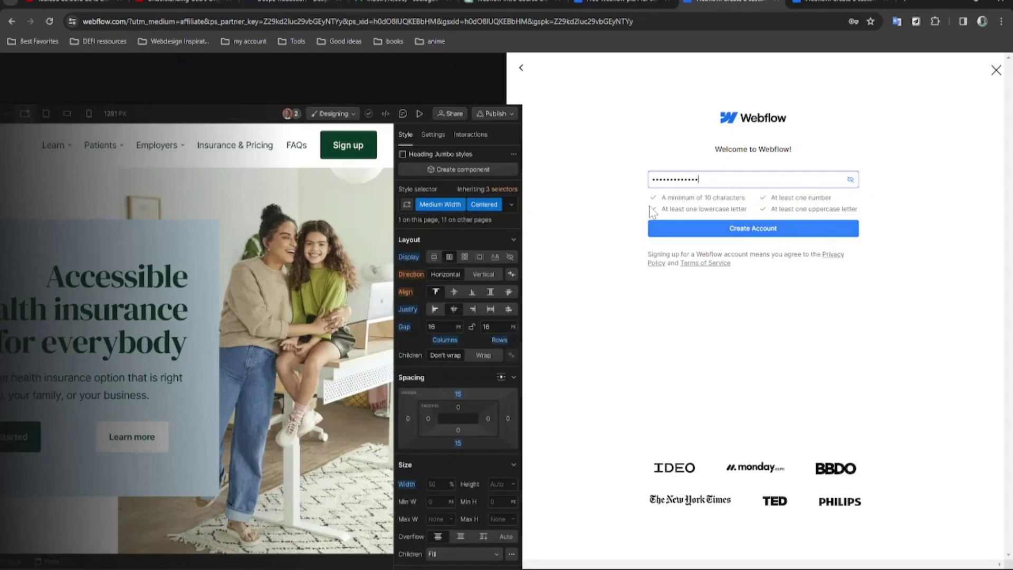
left_click(773, 230)
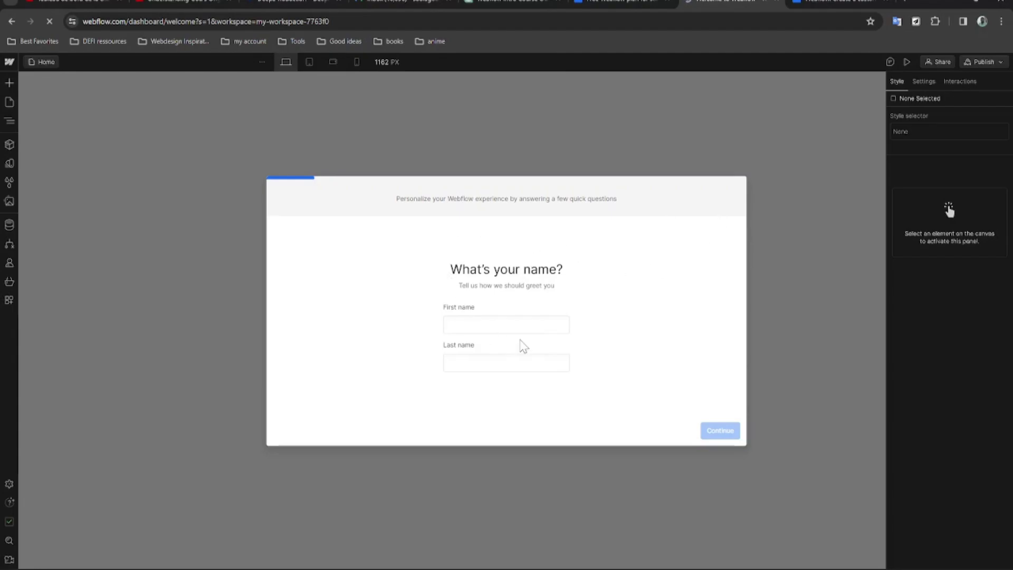
Fill in the account holder's first and last name in the welcome questionnaire and continue.
left_click(506, 324)
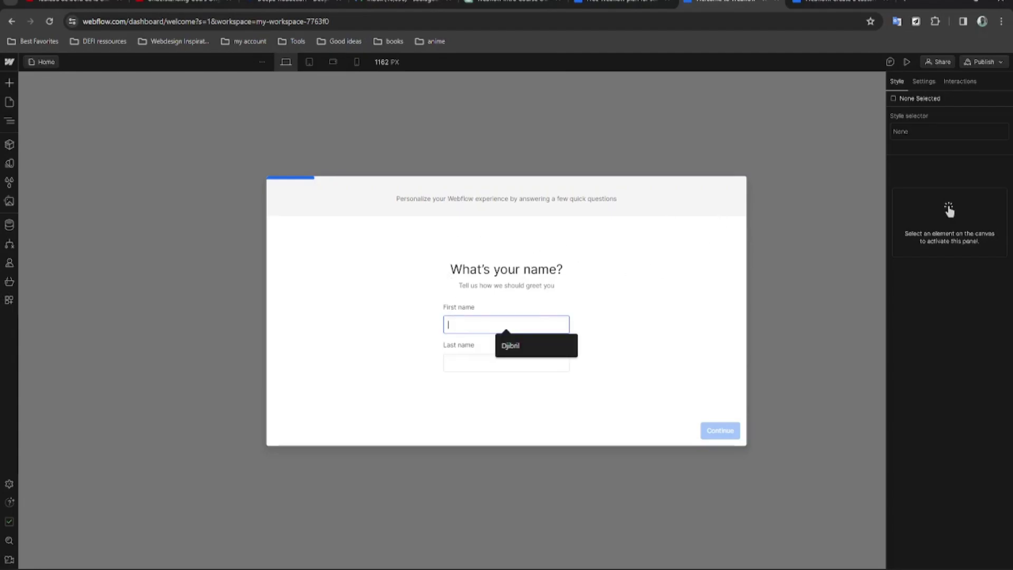
type("Godwin")
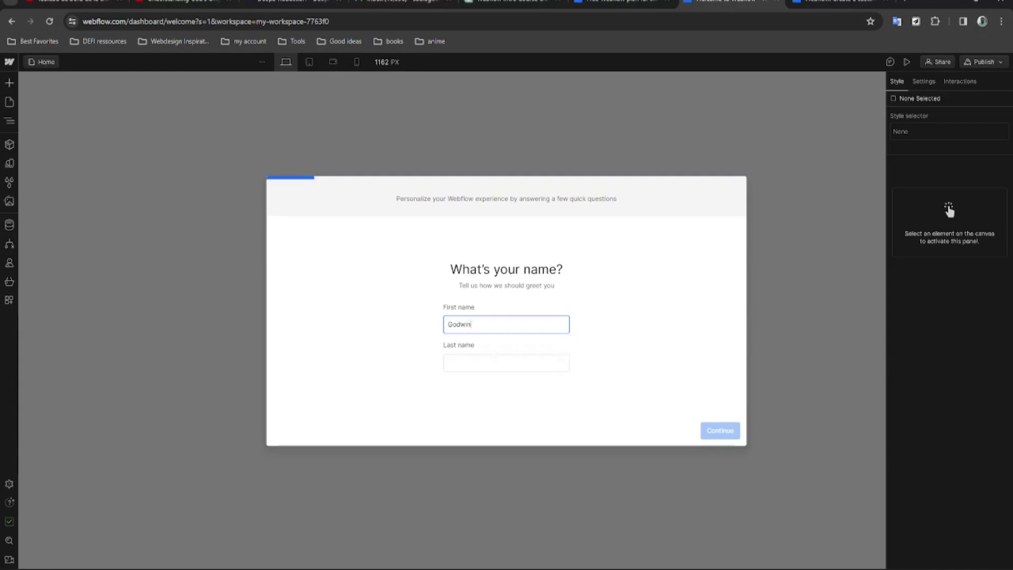
key("Tab")
type("Nocode")
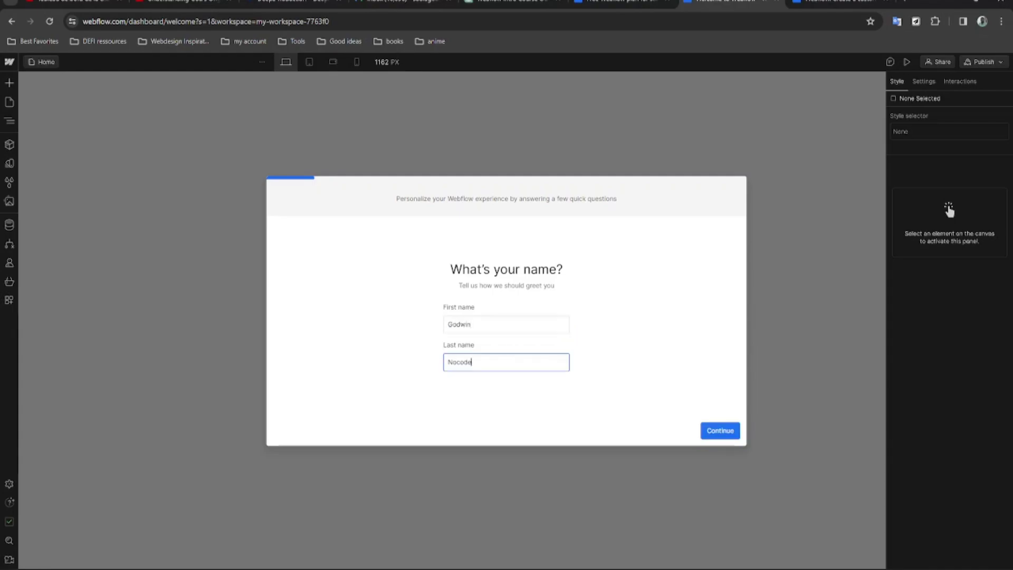
left_click(731, 428)
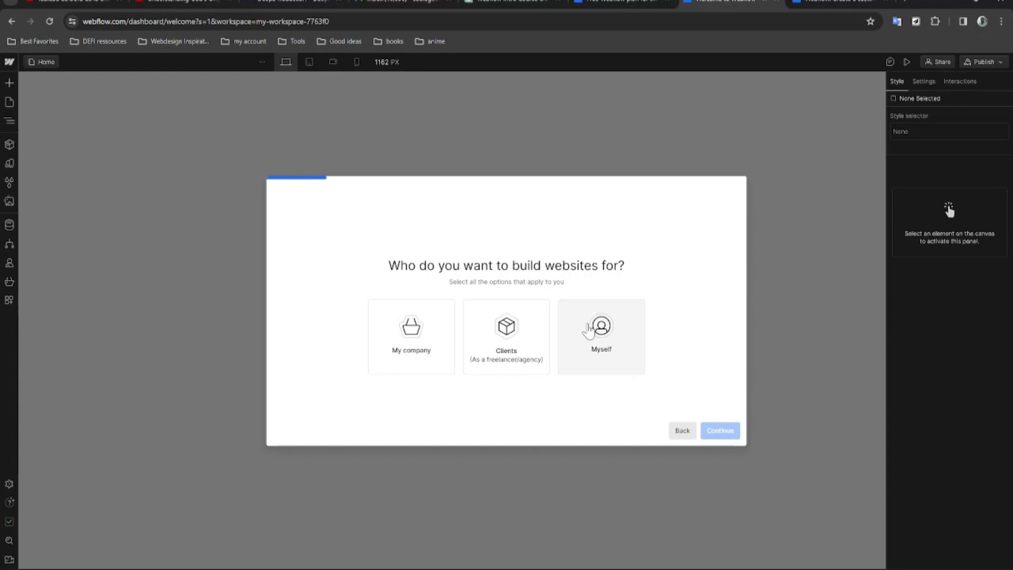
Choose Myself as who the websites are built for and answer No to being a student.
left_click(604, 347)
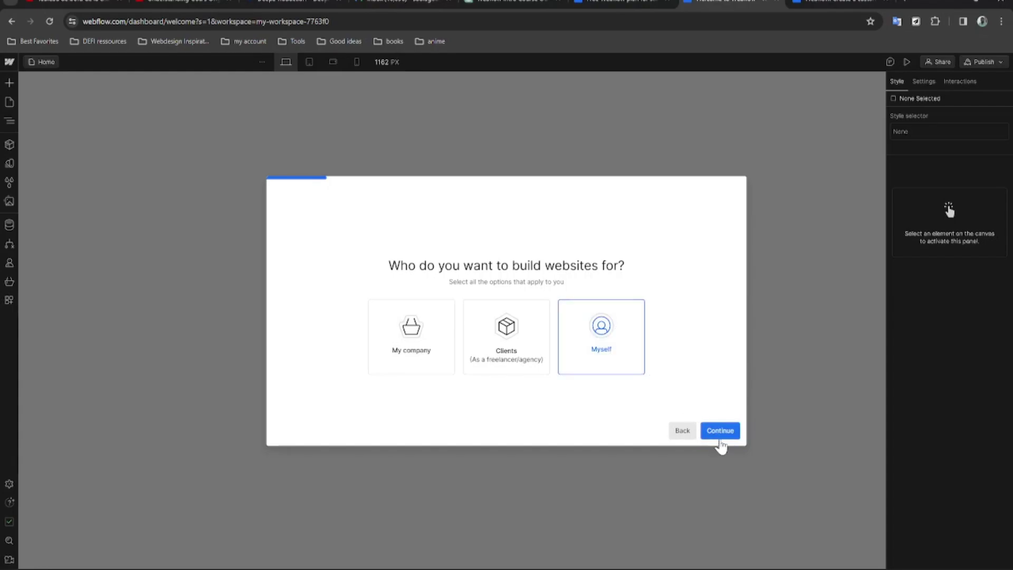
left_click(719, 433)
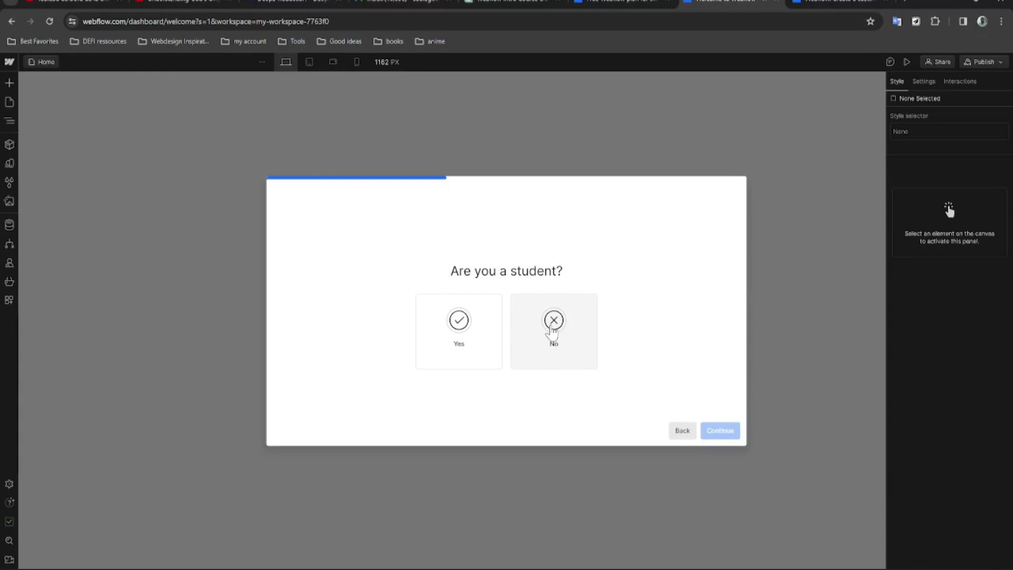
left_click(553, 323)
left_click(718, 431)
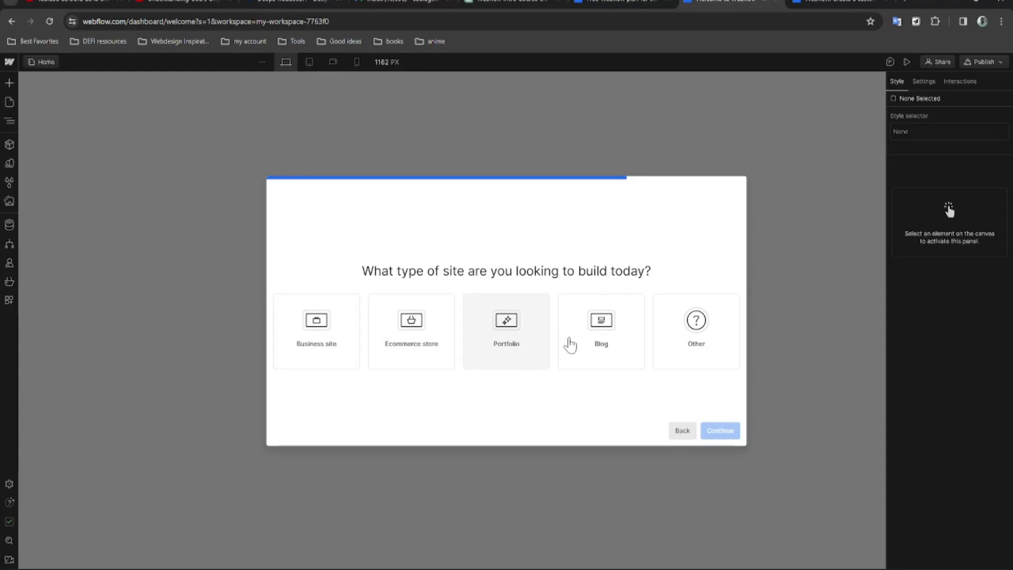
Set the site type to Other, decline hiring someone to help build it, and finish the questionnaire.
left_click(716, 335)
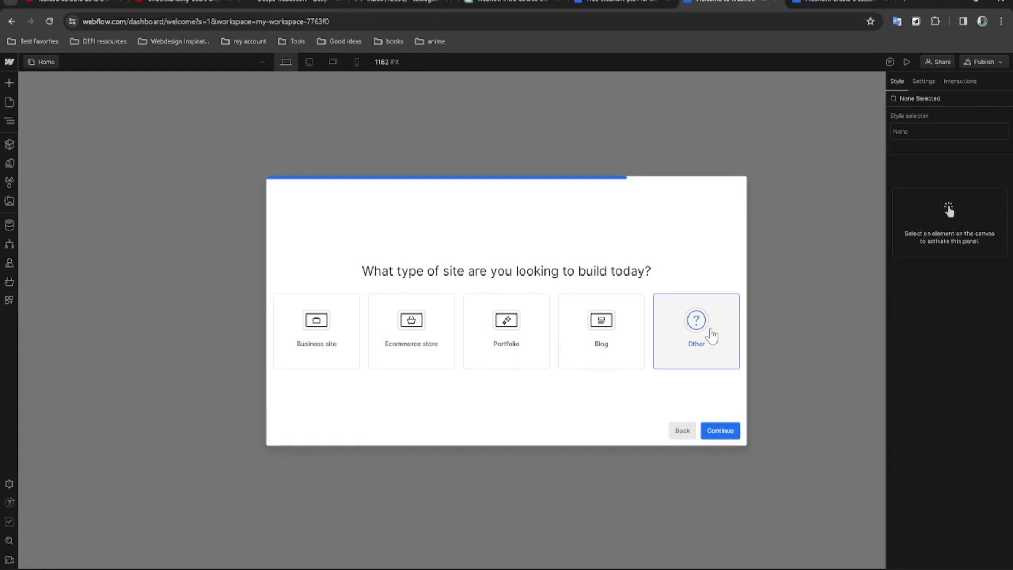
left_click(720, 430)
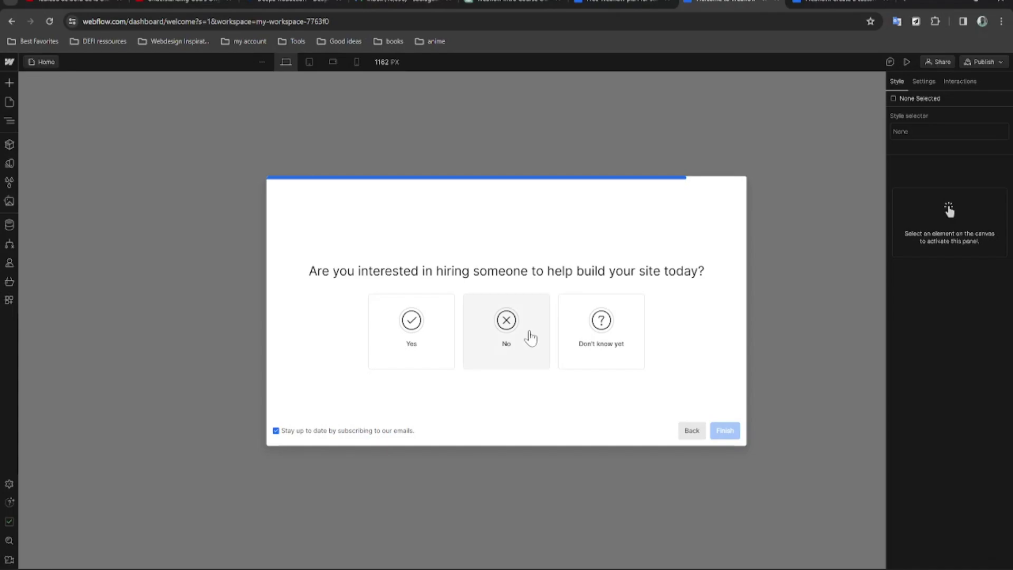
left_click(519, 331)
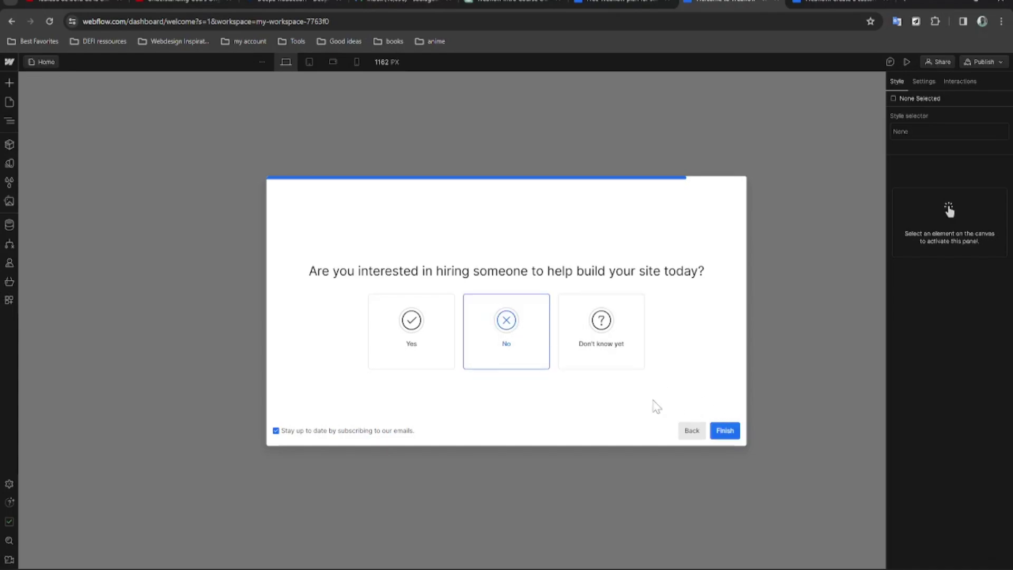
left_click(724, 430)
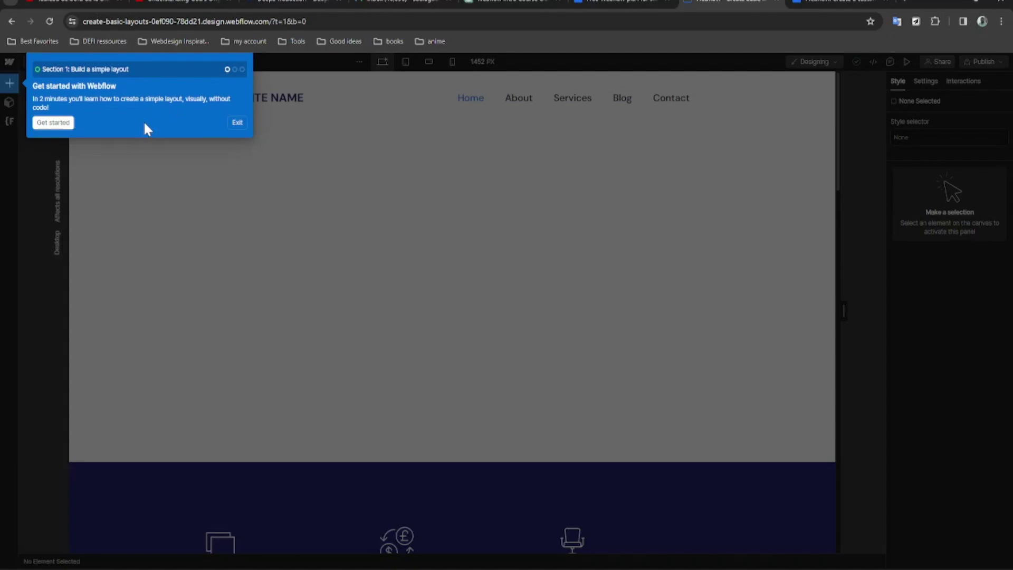
Start the guided layout lesson and add a Container below the site navigation with a minimum height of 400 px.
left_click(53, 123)
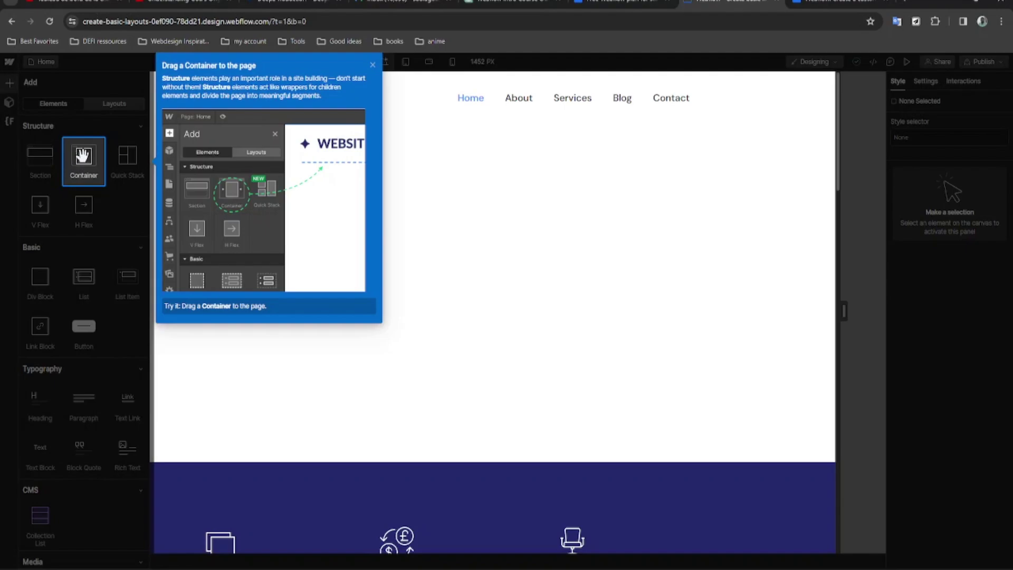
left_click_drag(84, 155, 270, 152)
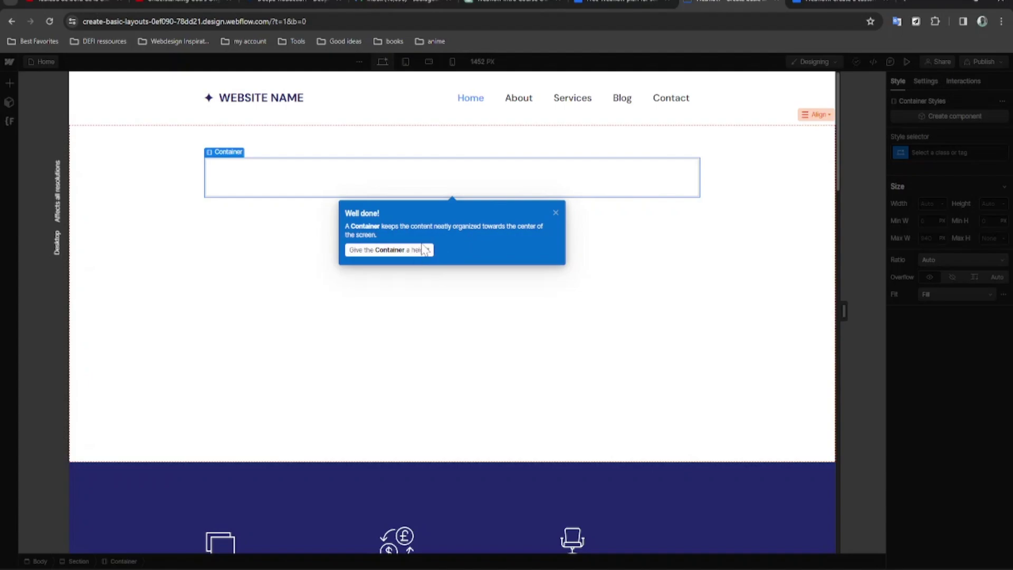
left_click(395, 250)
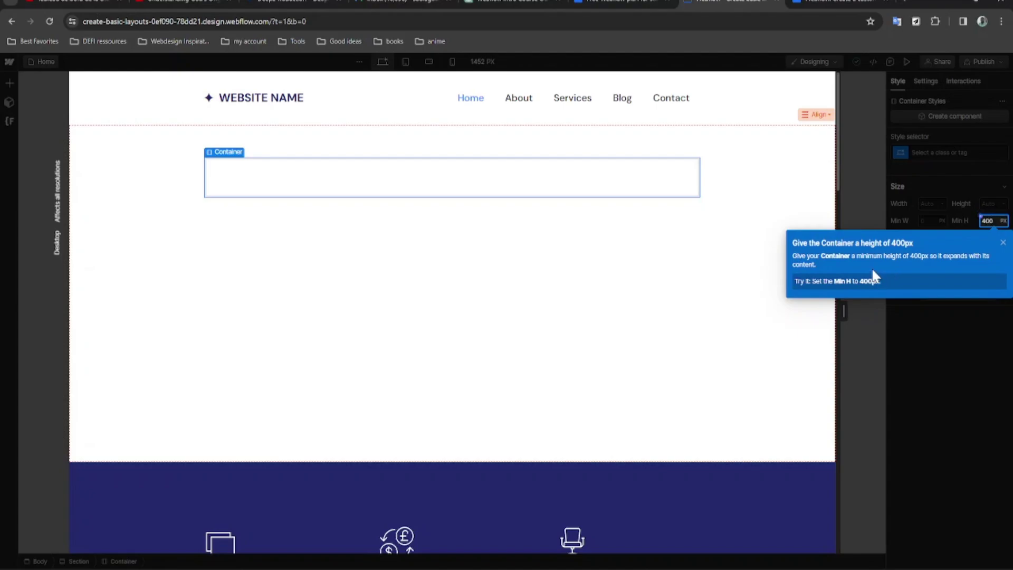
key("Return")
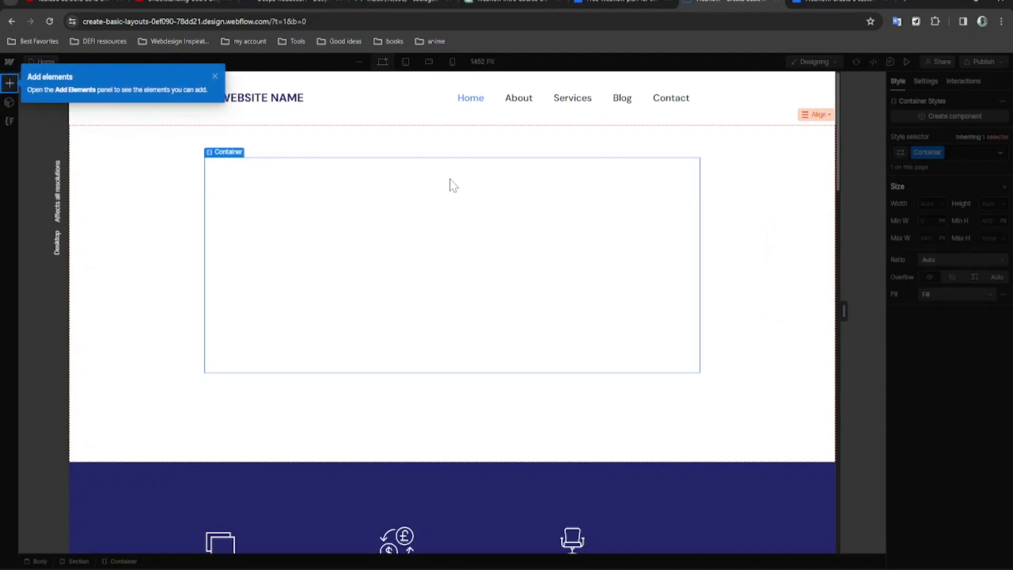
Add a Heading inside the Container and place a Button below it in the same Container.
left_click(11, 80)
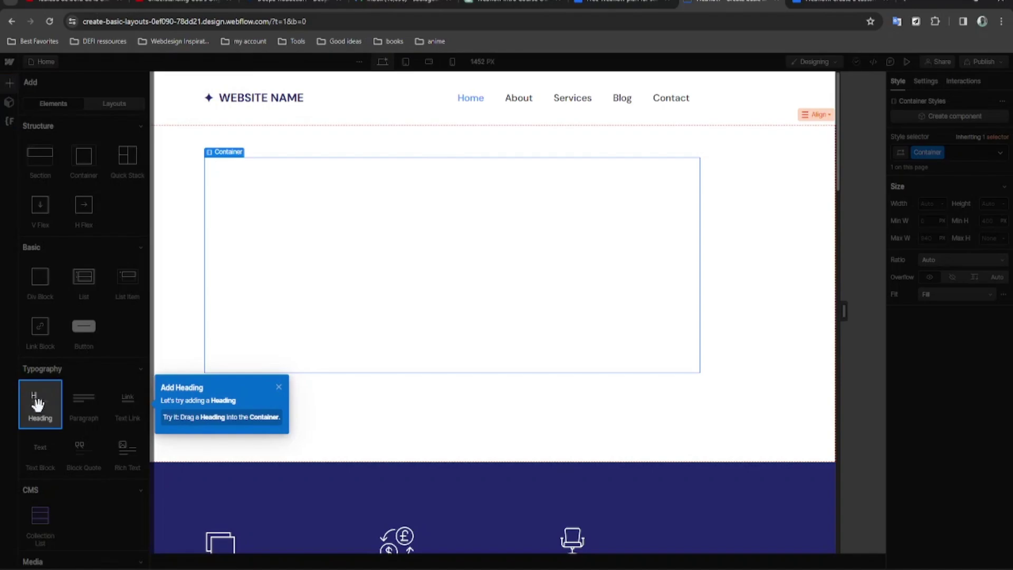
left_click_drag(37, 404, 462, 262)
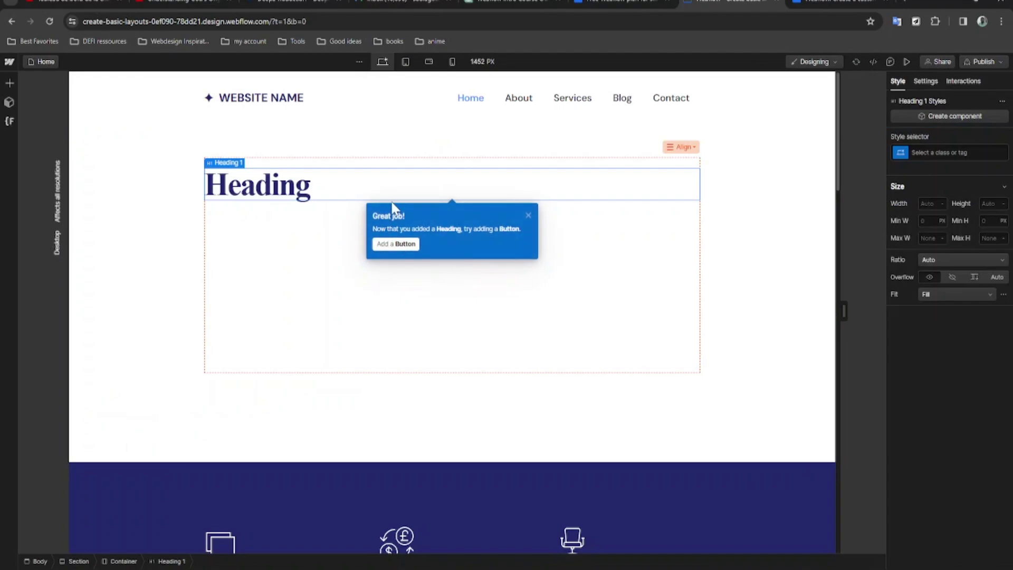
left_click(395, 248)
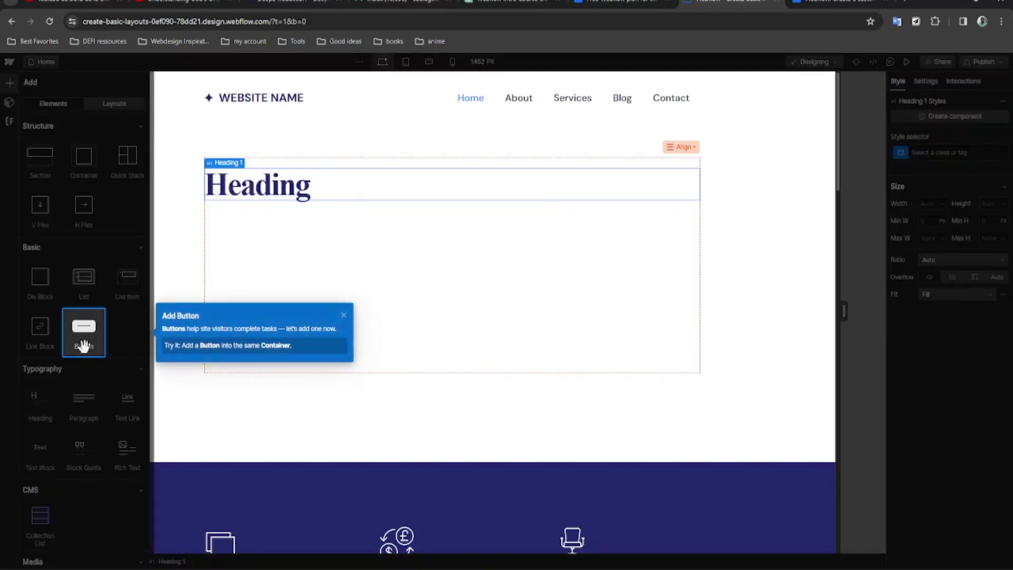
left_click_drag(84, 330, 262, 224)
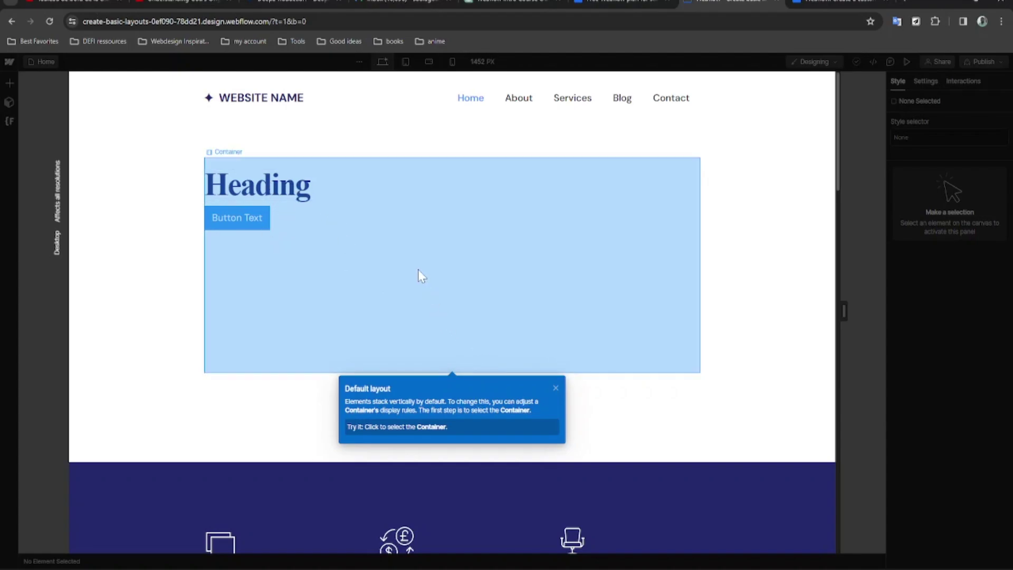
Set the Container's display to flexbox with a vertical direction.
left_click(435, 268)
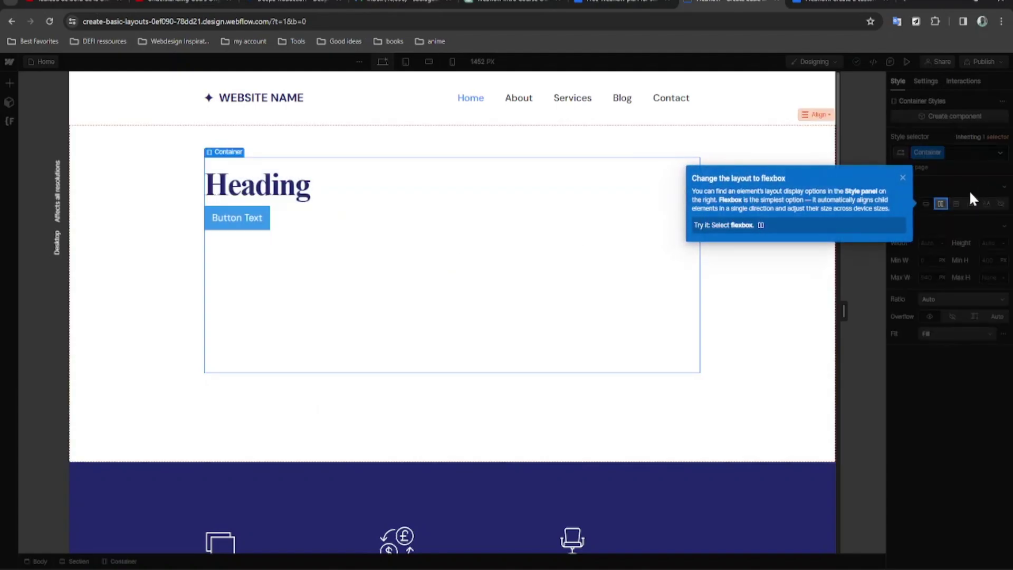
left_click(941, 205)
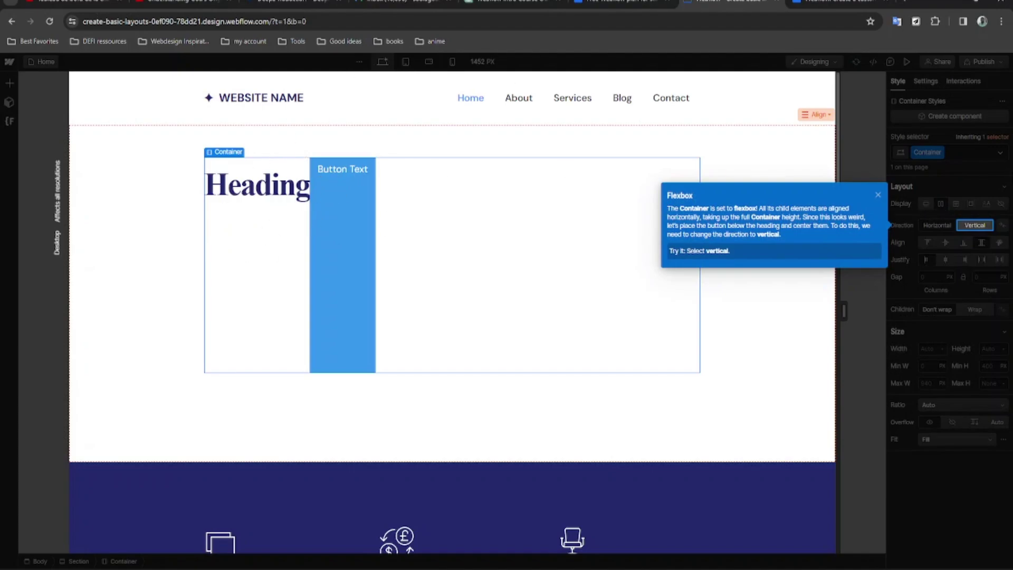
left_click(975, 226)
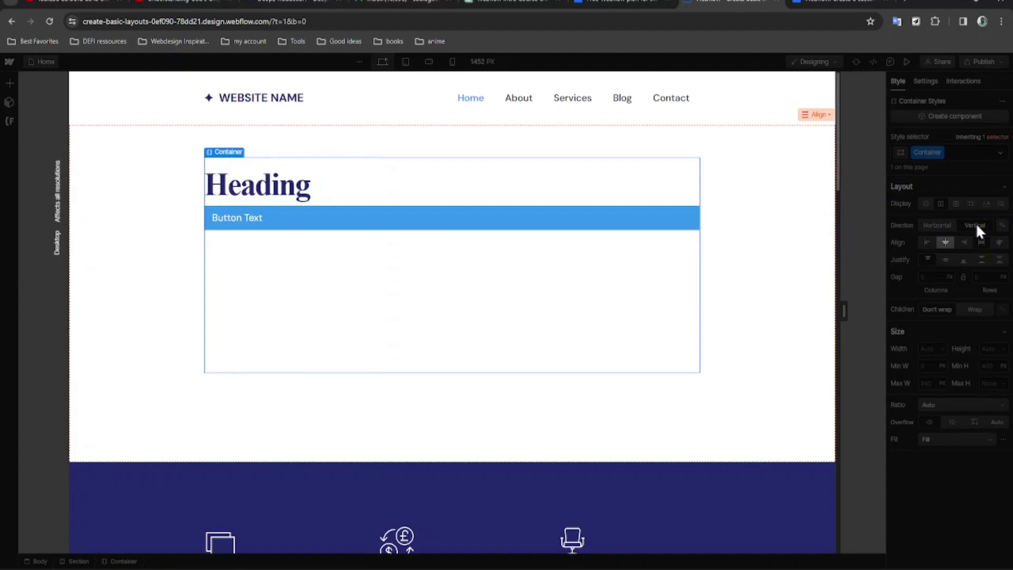
Center the Container's content with center alignment and center justification, and continue to the lesson section on styles and classes.
left_click(947, 243)
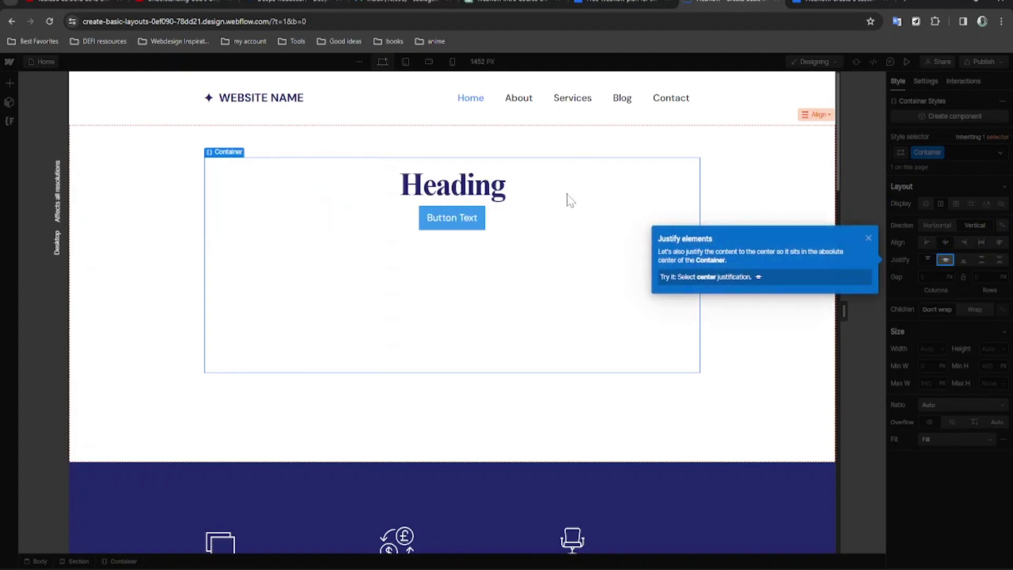
left_click(946, 260)
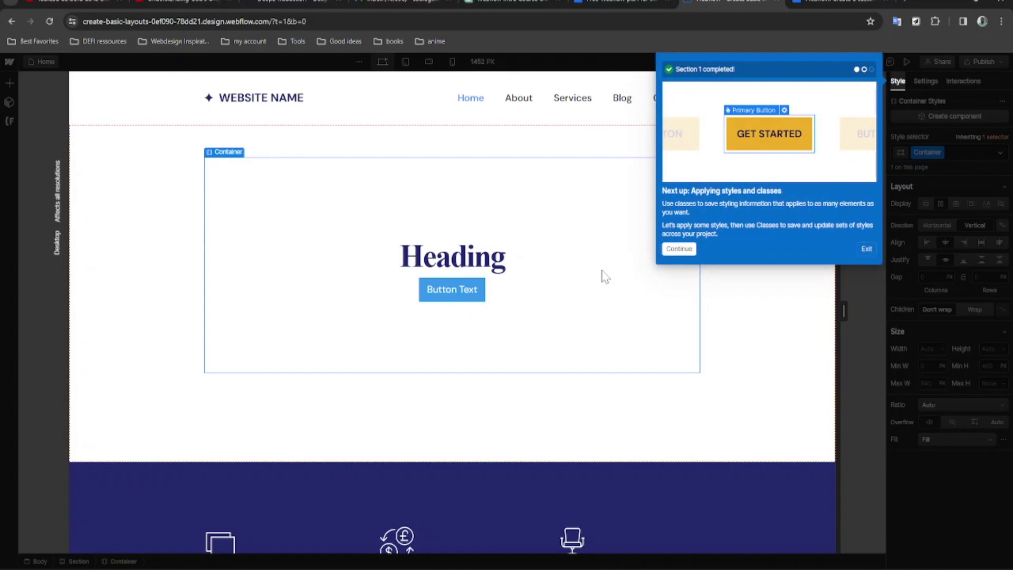
left_click(679, 249)
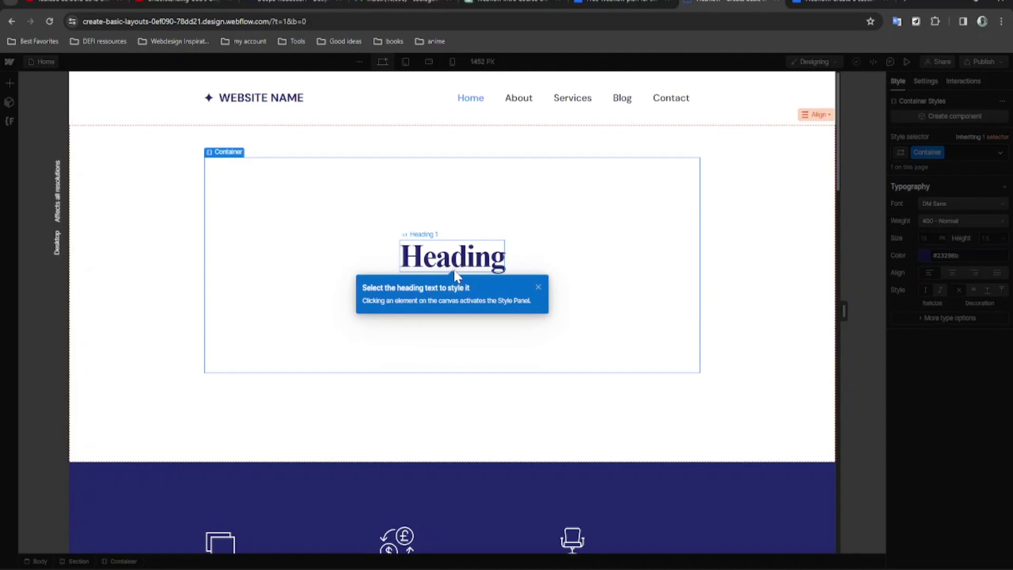
Set the font size of the Heading in the Container to 80 px.
left_click(450, 257)
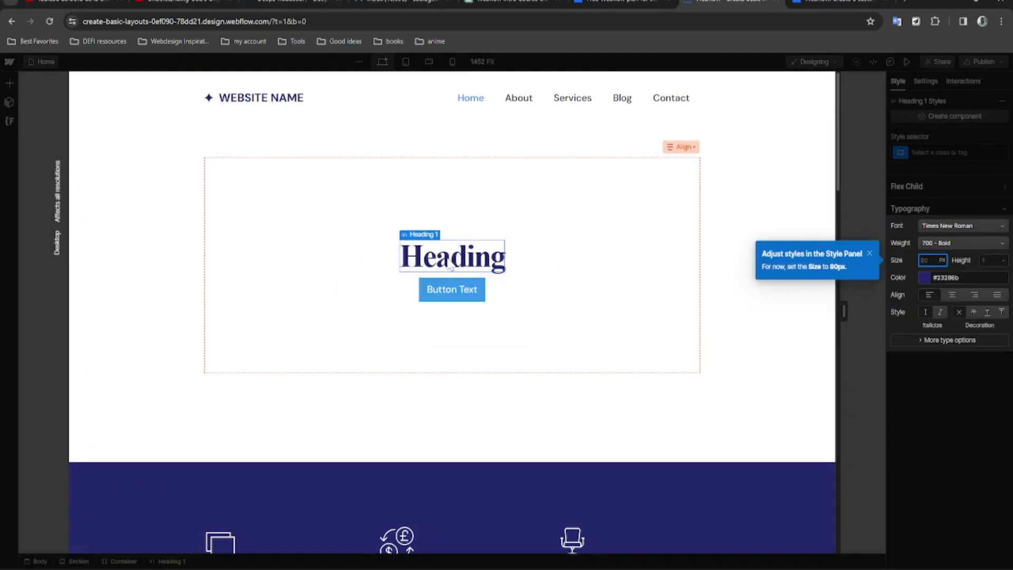
left_click(926, 256)
key("BackSpace")
type("80")
key("Return")
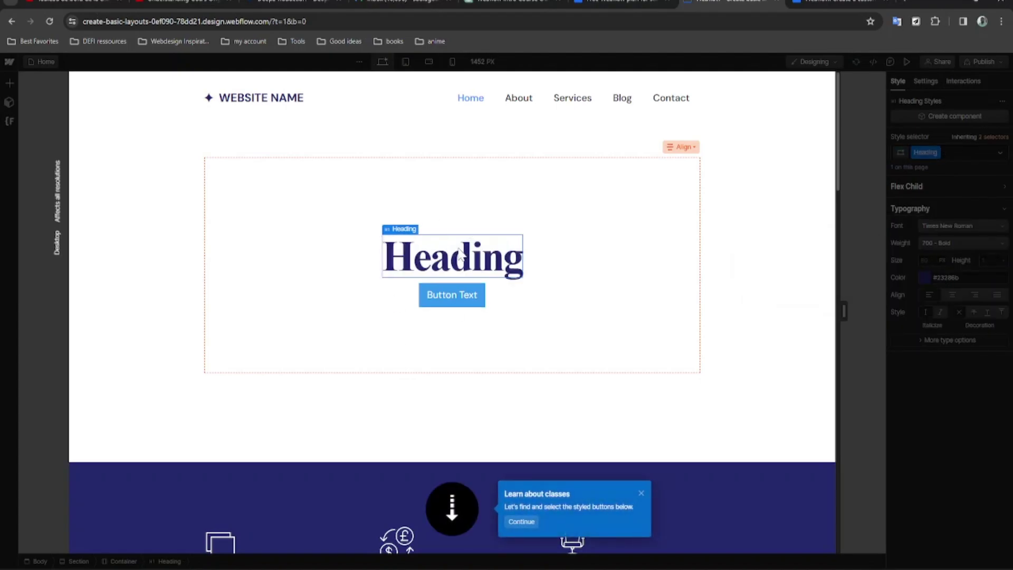
Set the left and right padding of the Primary Button class to 36 px using the middle card's button.
left_click(520, 521)
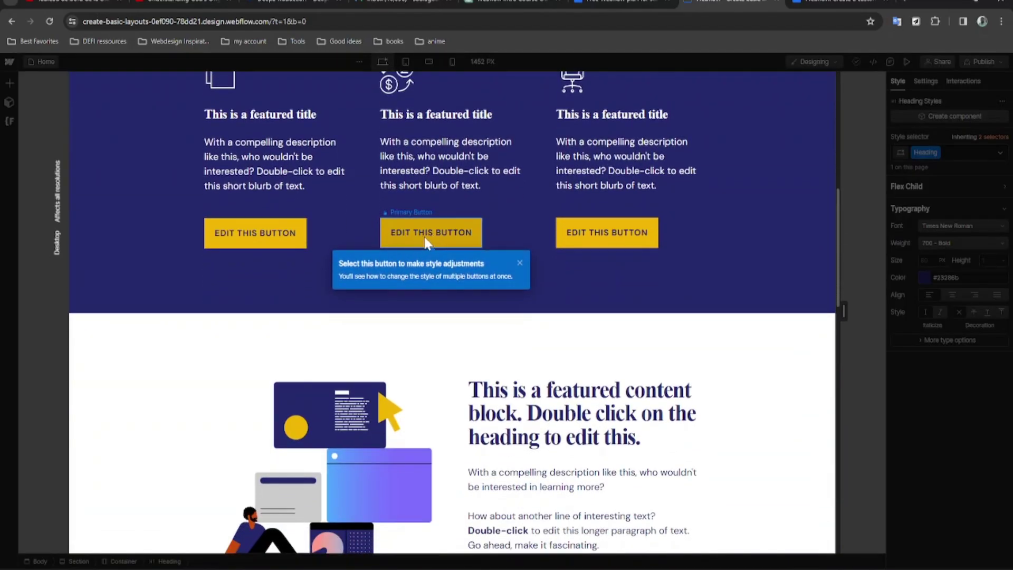
left_click(431, 238)
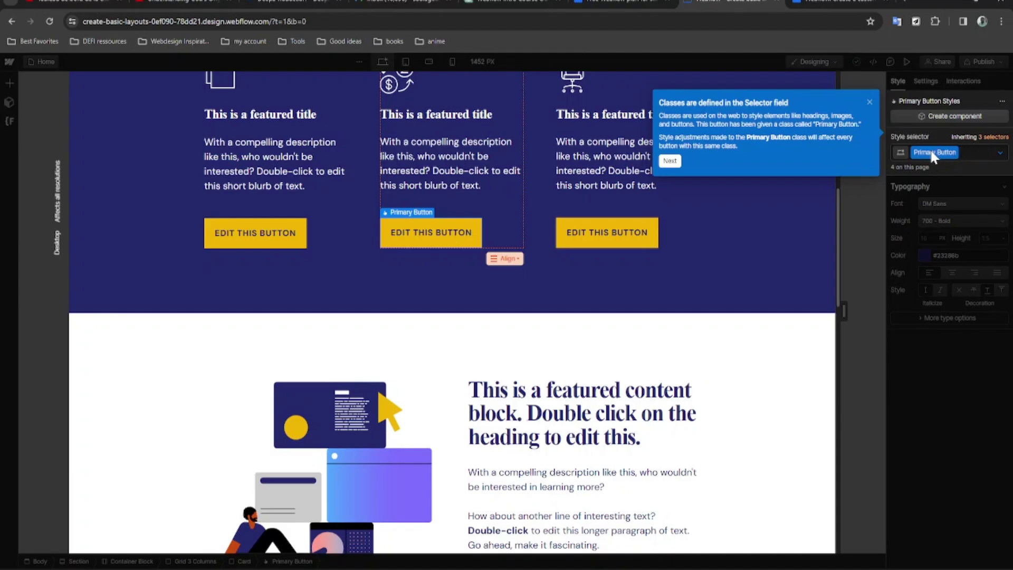
left_click(670, 161)
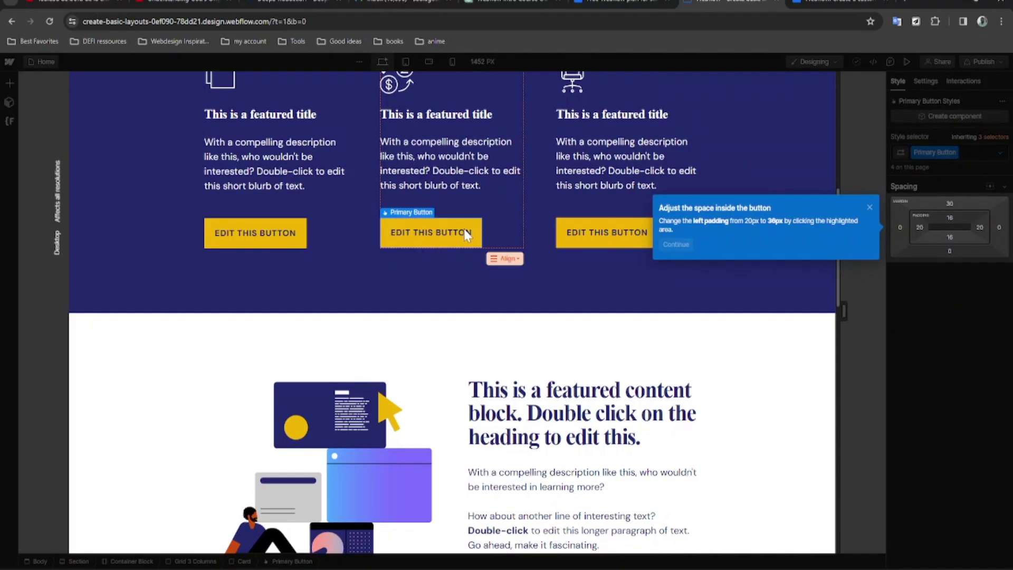
left_click(919, 226)
type("36")
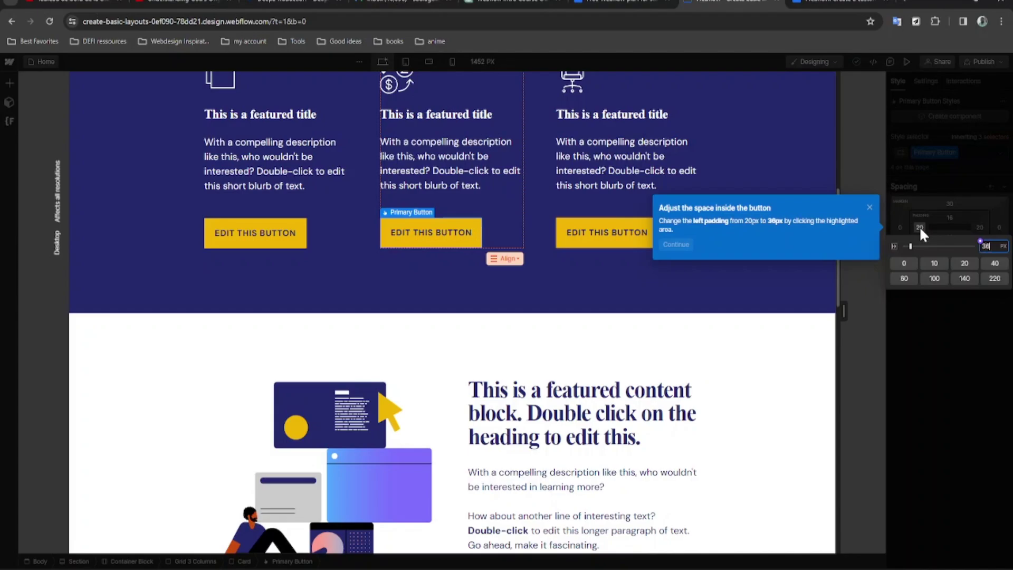
key("Return")
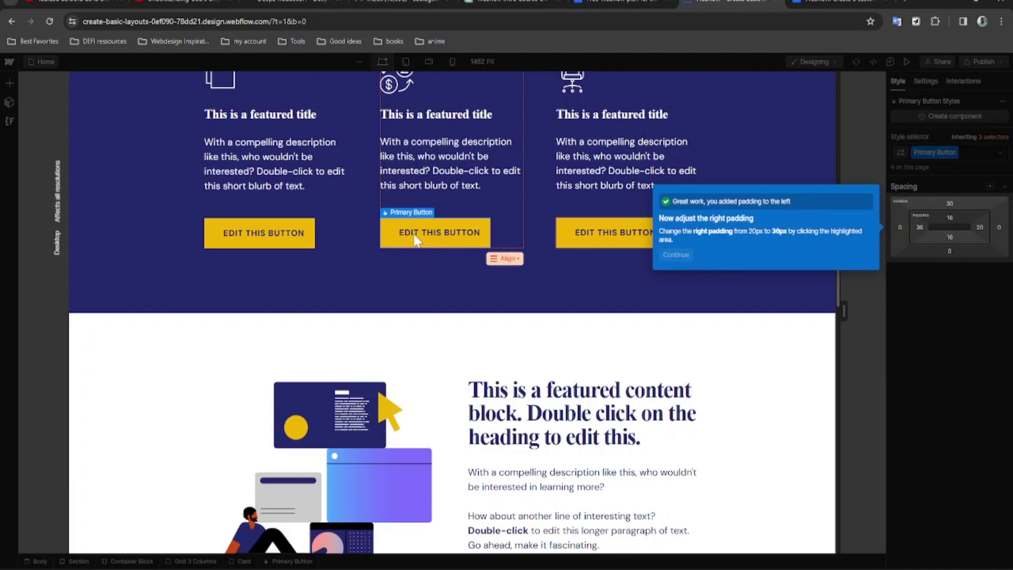
left_click(979, 227)
type("36")
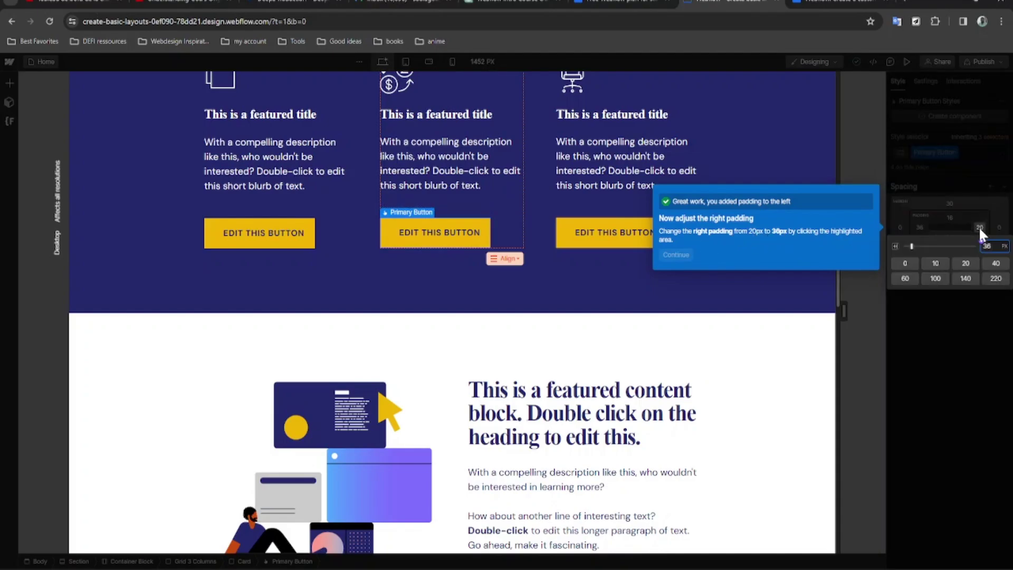
key("Return")
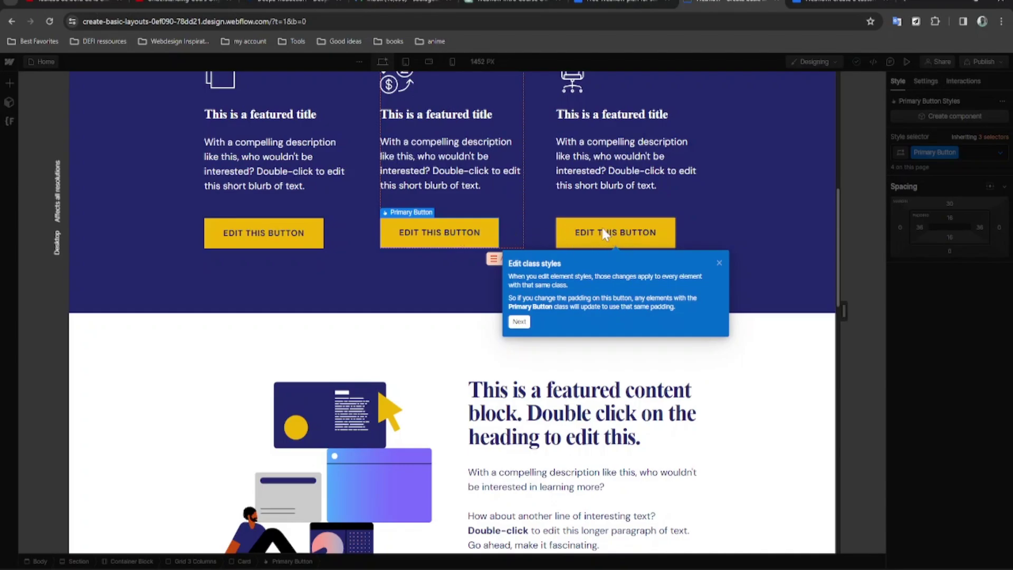
left_click(520, 321)
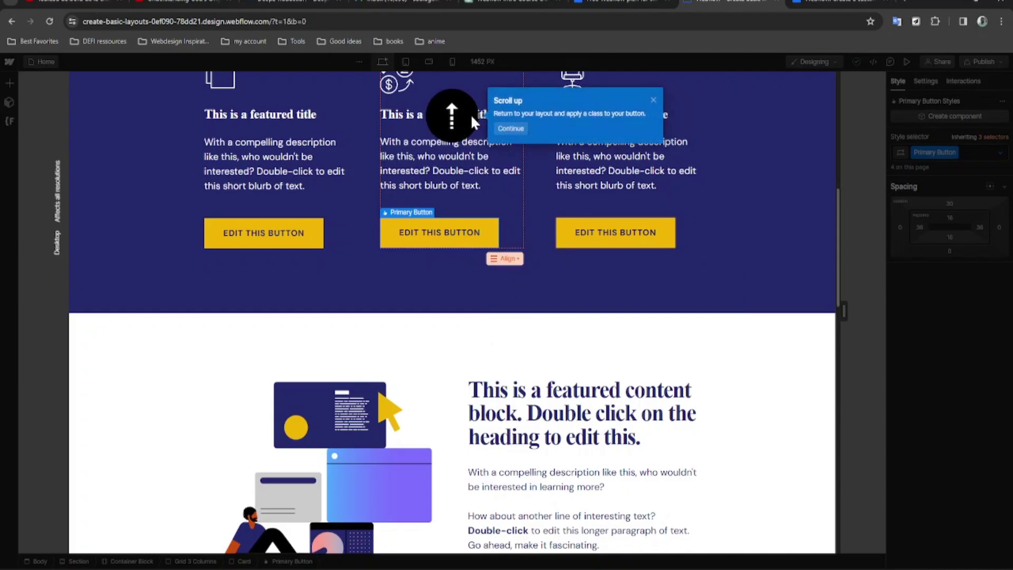
Apply the existing Primary Button class to the button below the Heading.
left_click(510, 128)
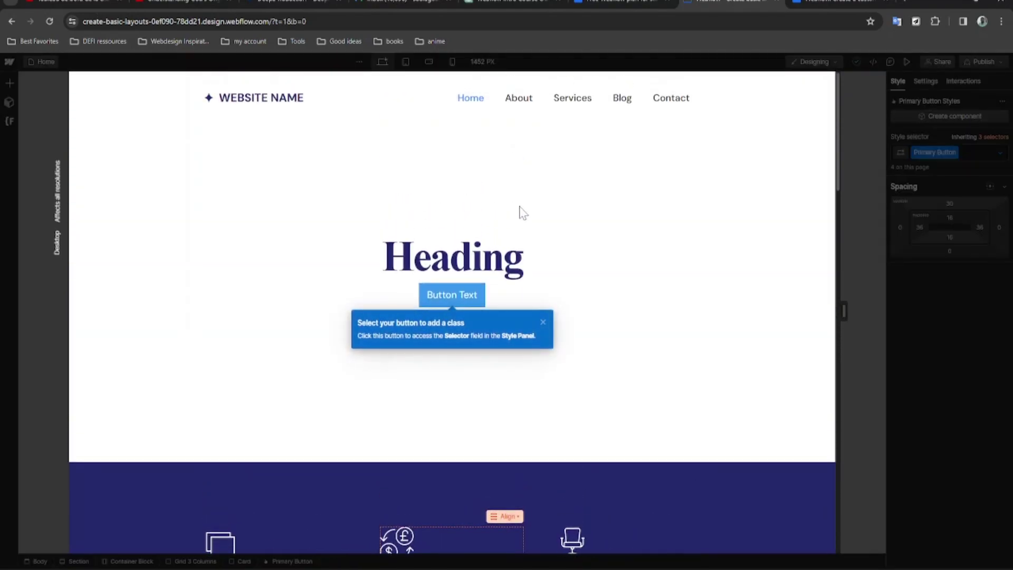
left_click(462, 300)
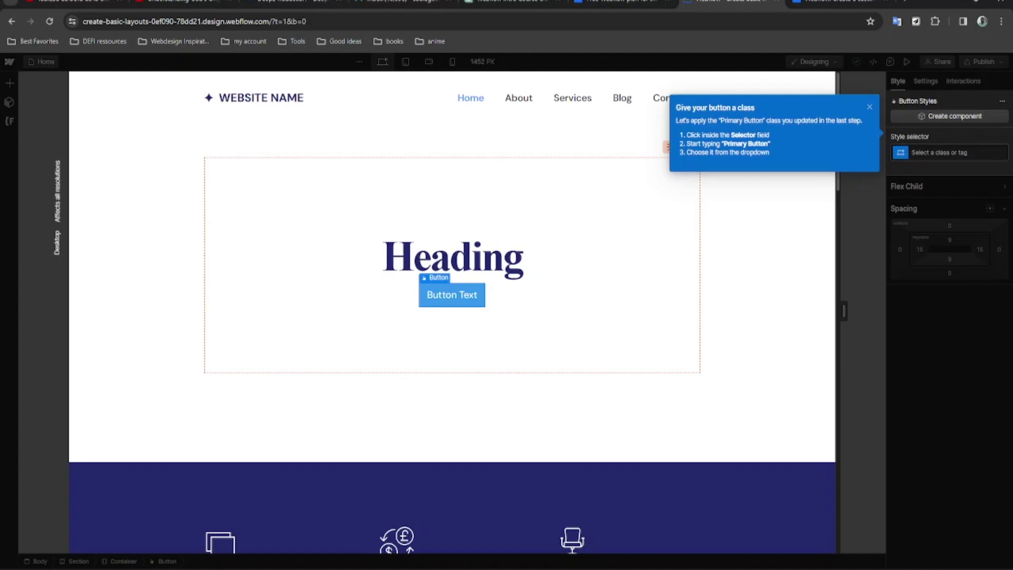
left_click(945, 153)
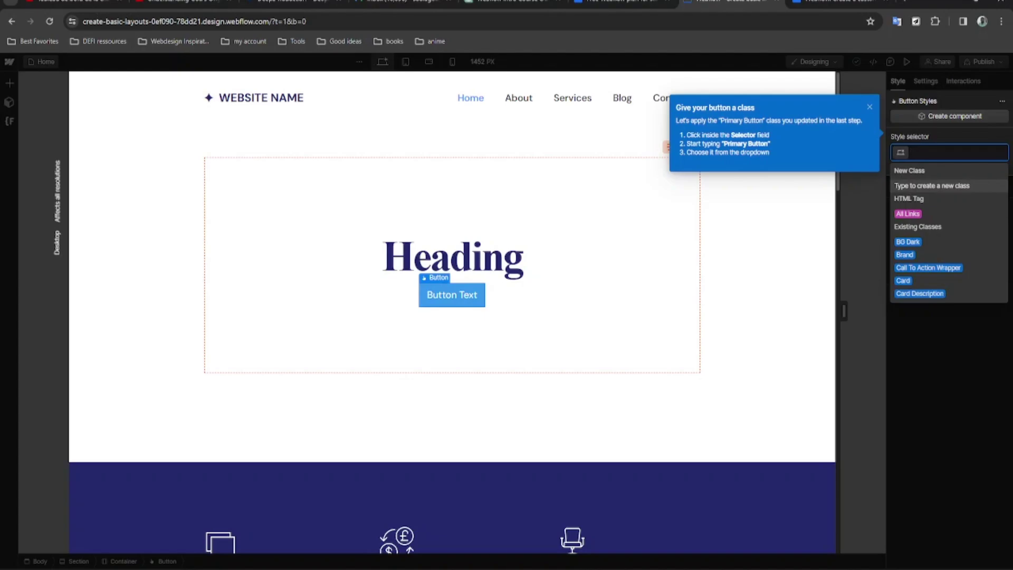
type("Prim")
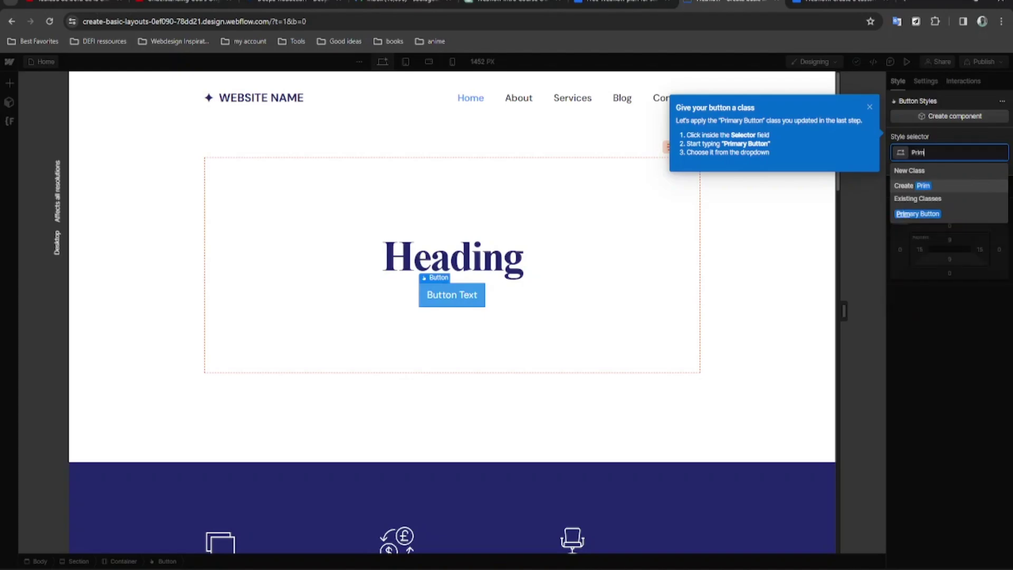
left_click(960, 212)
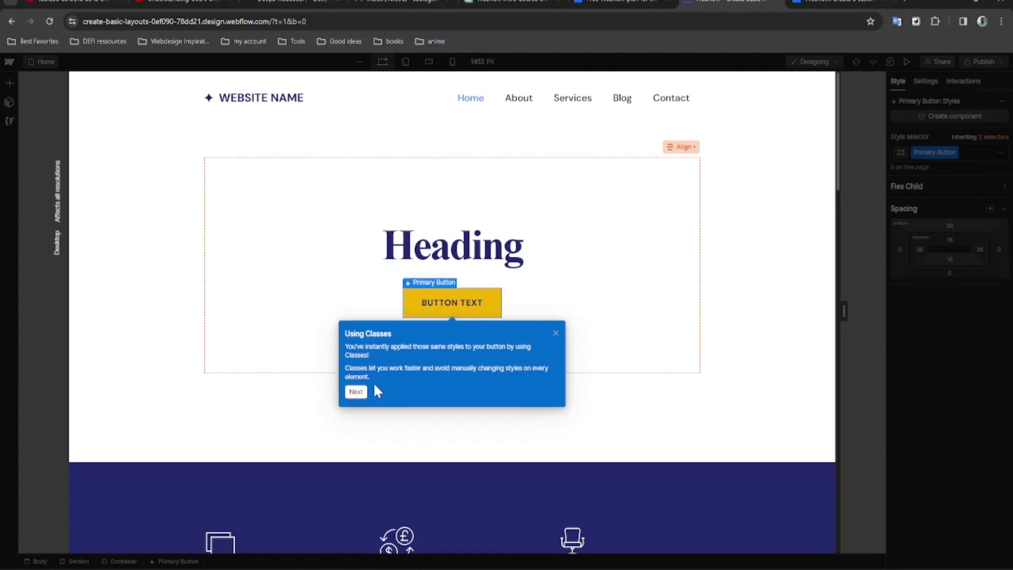
left_click(355, 392)
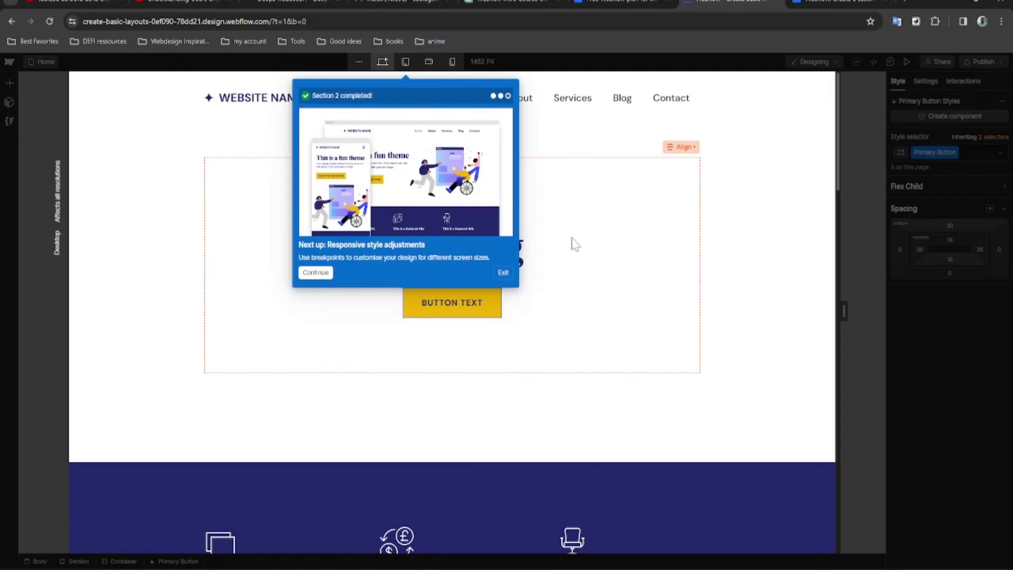
Start the responsive styles section and set the Heading's text color to #f1b522.
left_click(315, 272)
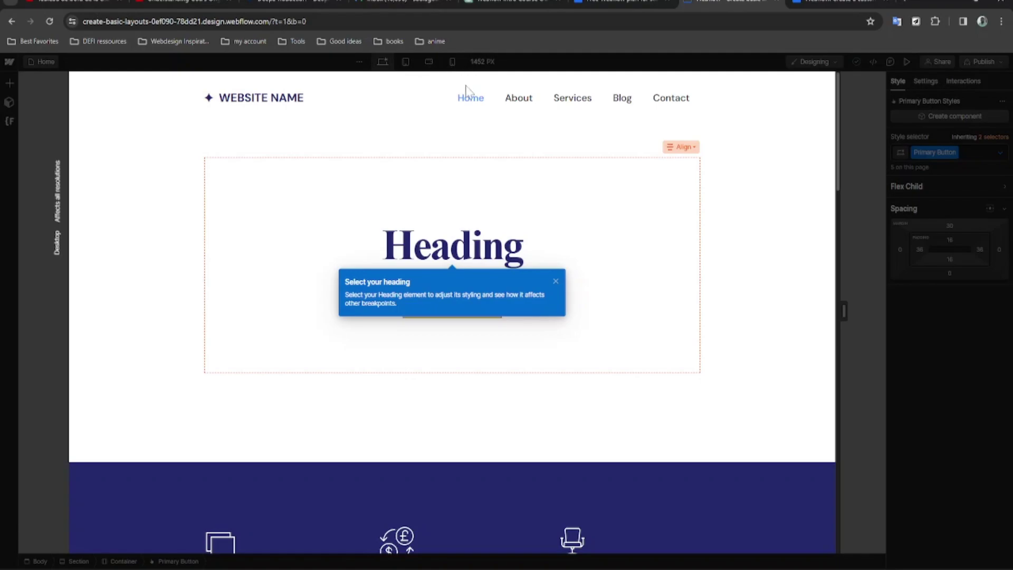
left_click(437, 261)
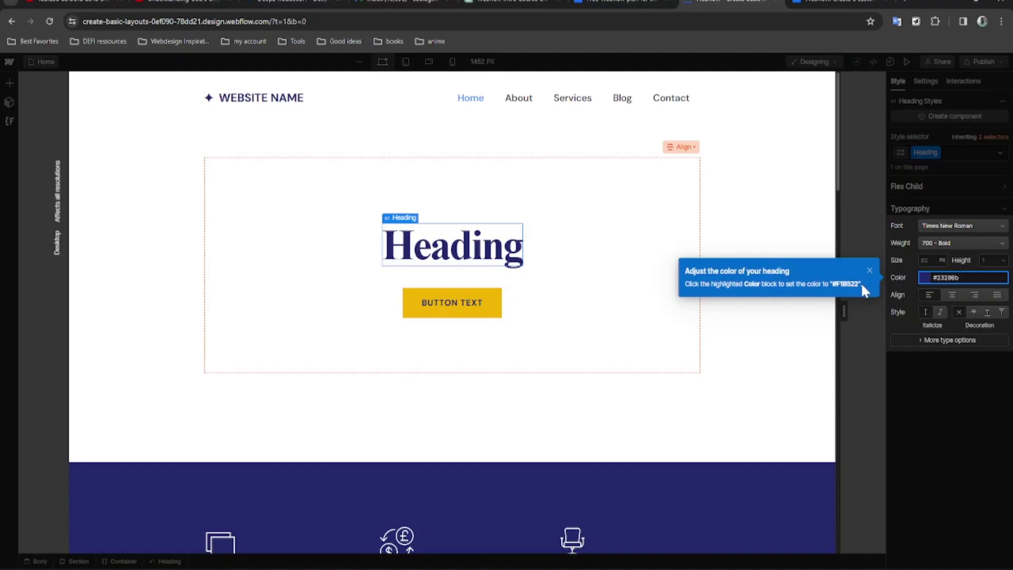
left_click(920, 275)
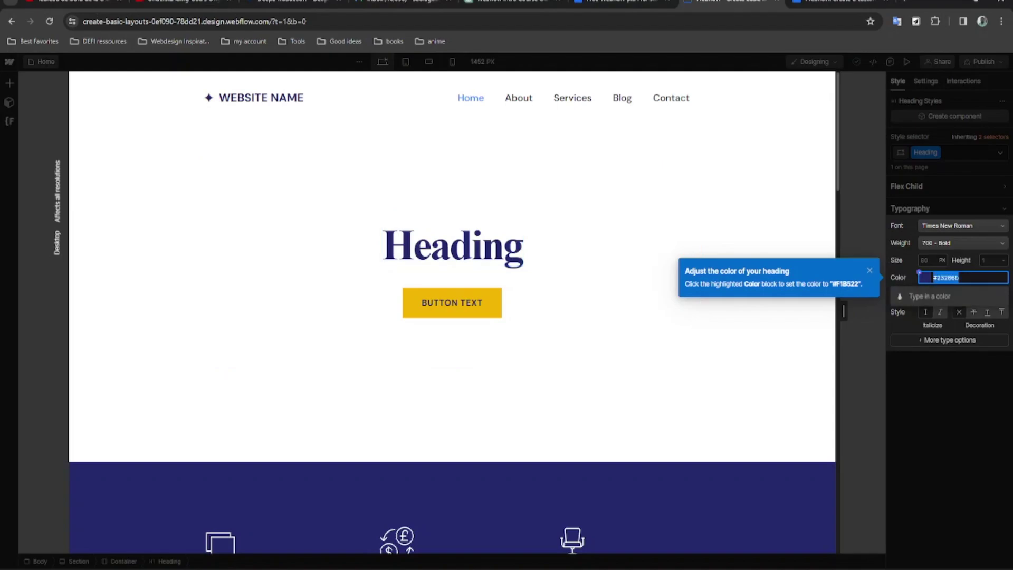
key("End")
key("shift+Left")
key("shift+Left")
key("shift+Left")
key("shift+Left")
key("shift+Left")
key("shift+Left")
key("End")
type("f1")
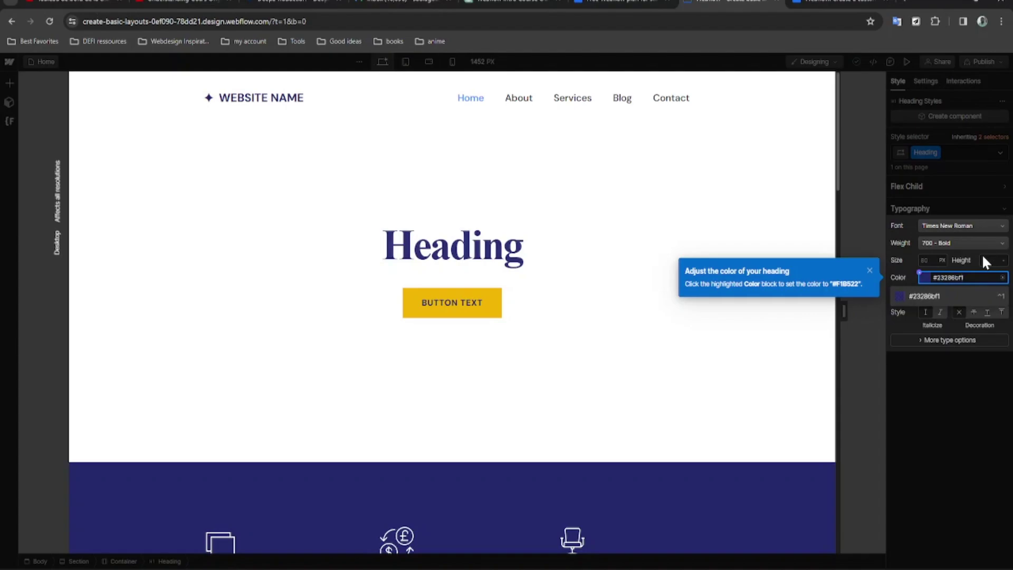
key("BackSpace")
key("BackSpace")
key("BackSpace")
key("BackSpace")
key("BackSpace")
key("BackSpace")
key("BackSpace")
key("BackSpace")
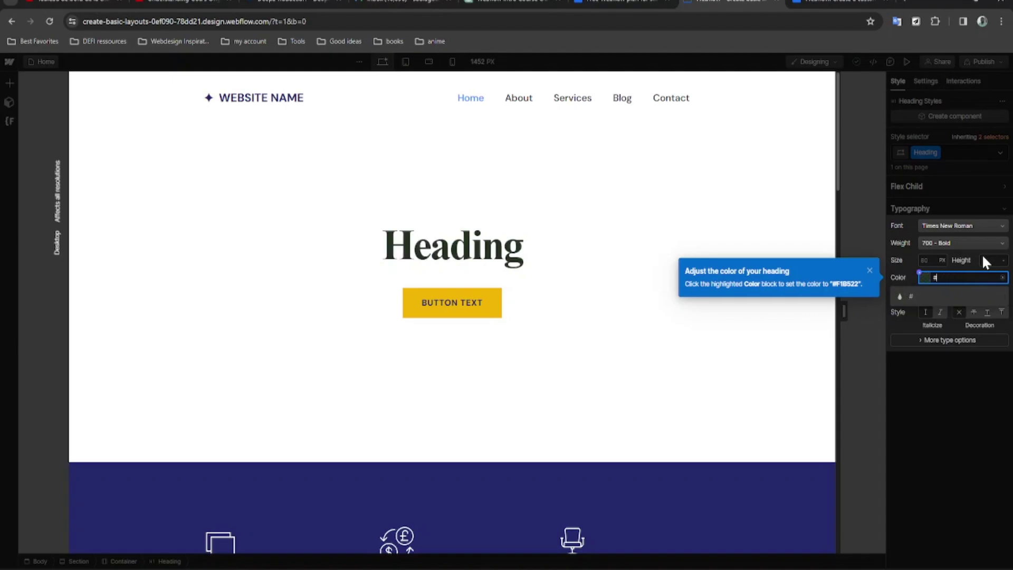
type("f1b5")
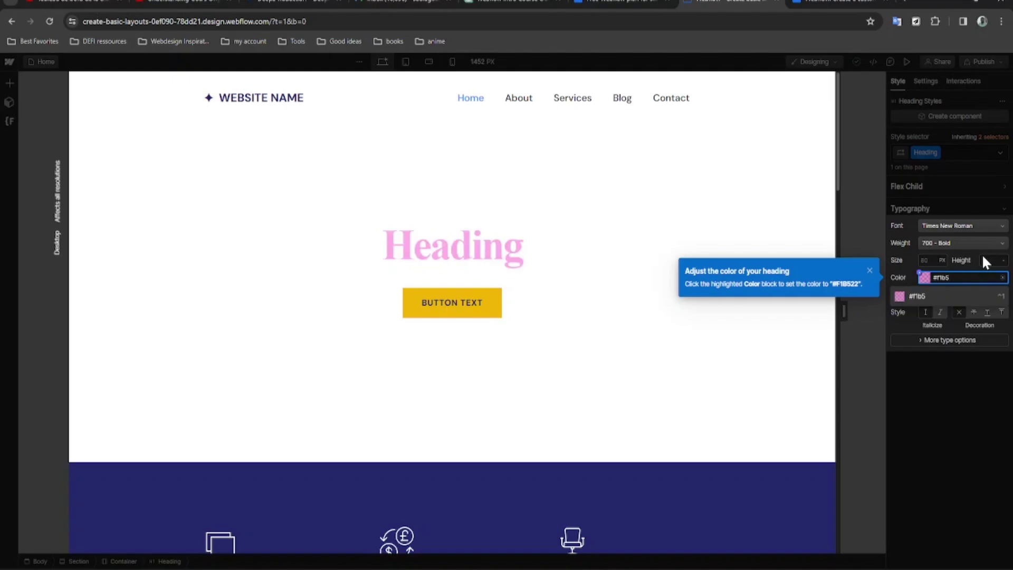
type("22")
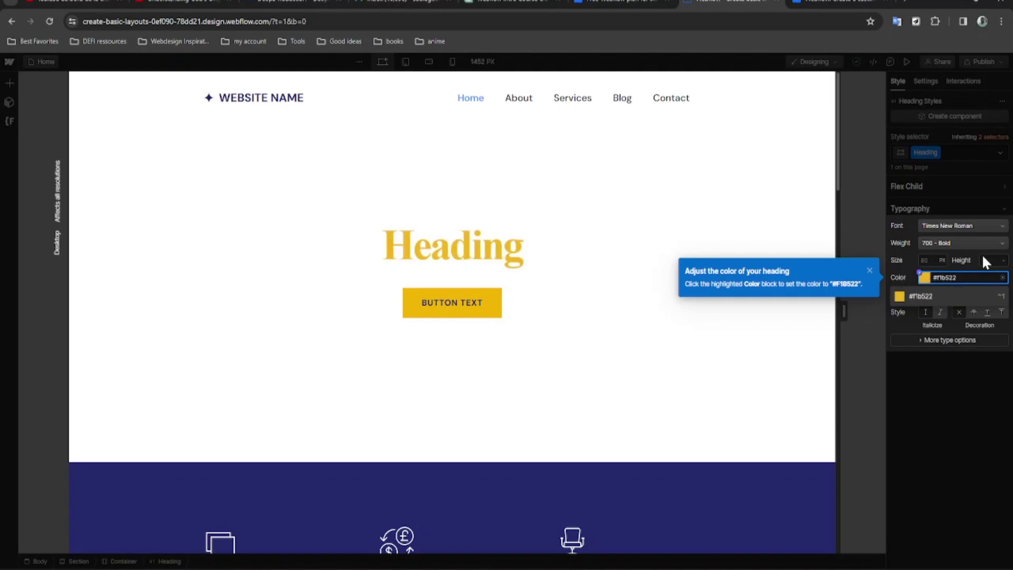
left_click(938, 296)
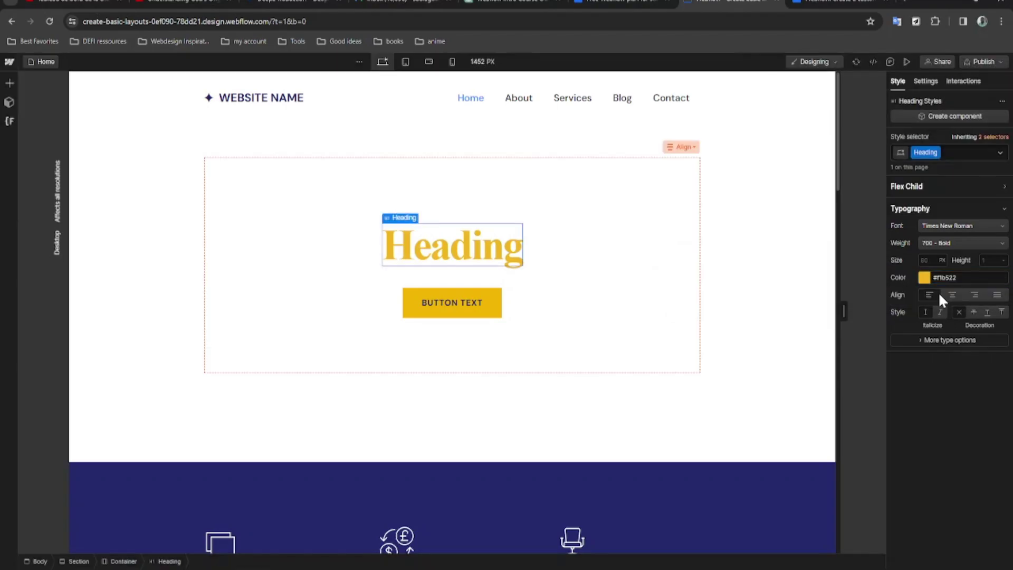
Switch to the tablet breakpoint and set the Heading's font size to 55 px there.
left_click(406, 61)
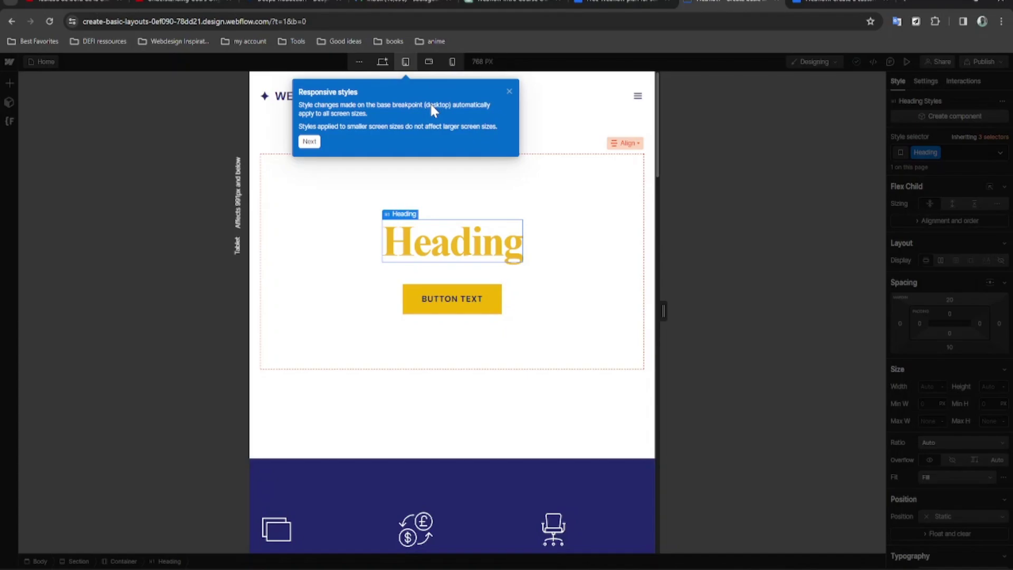
left_click(307, 143)
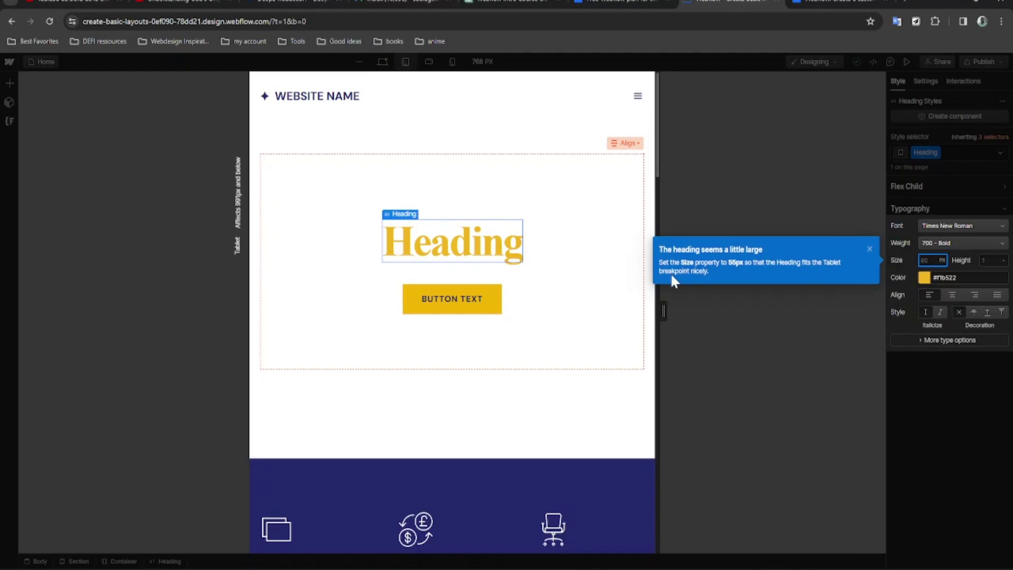
left_click(929, 260)
key("BackSpace")
type("55")
key("Return")
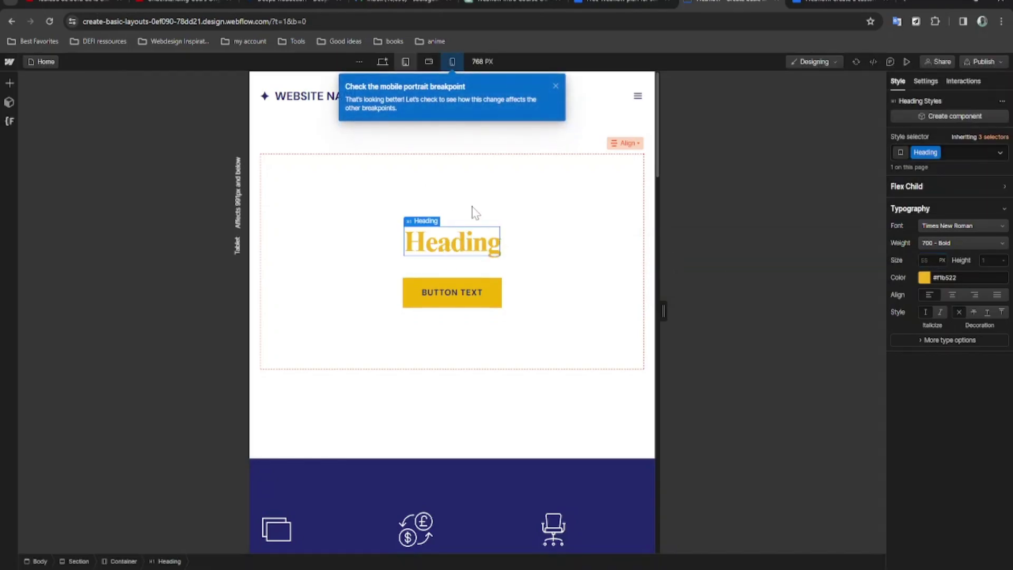
Check the Heading at the mobile portrait and desktop breakpoints and read the note on how style changes cascade.
left_click(452, 61)
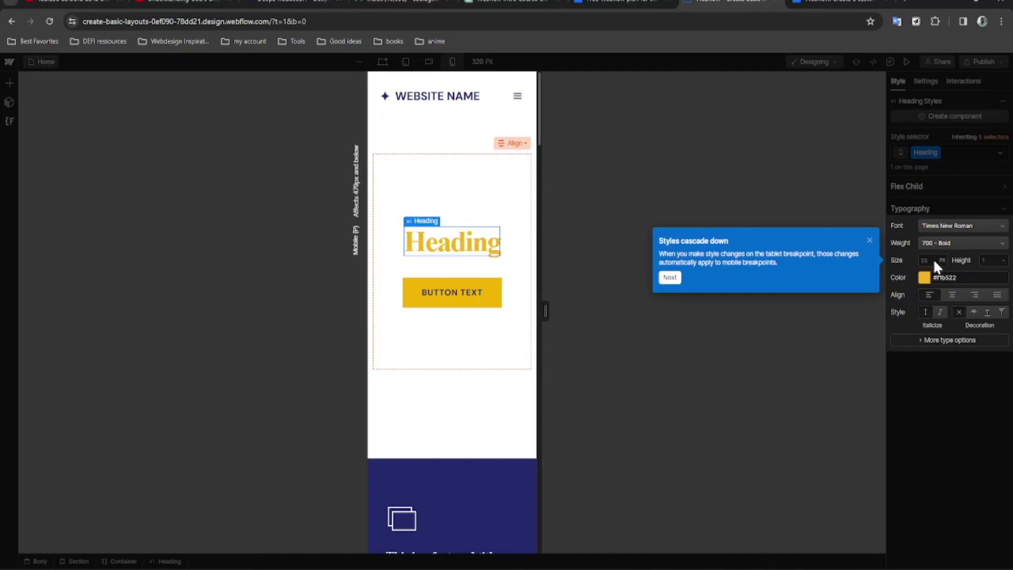
left_click(670, 278)
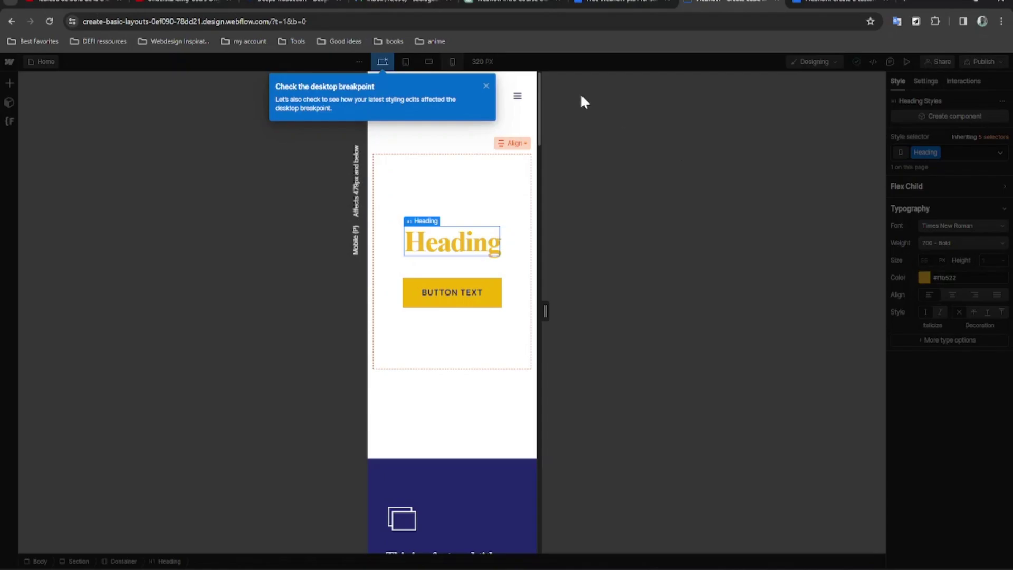
left_click(382, 61)
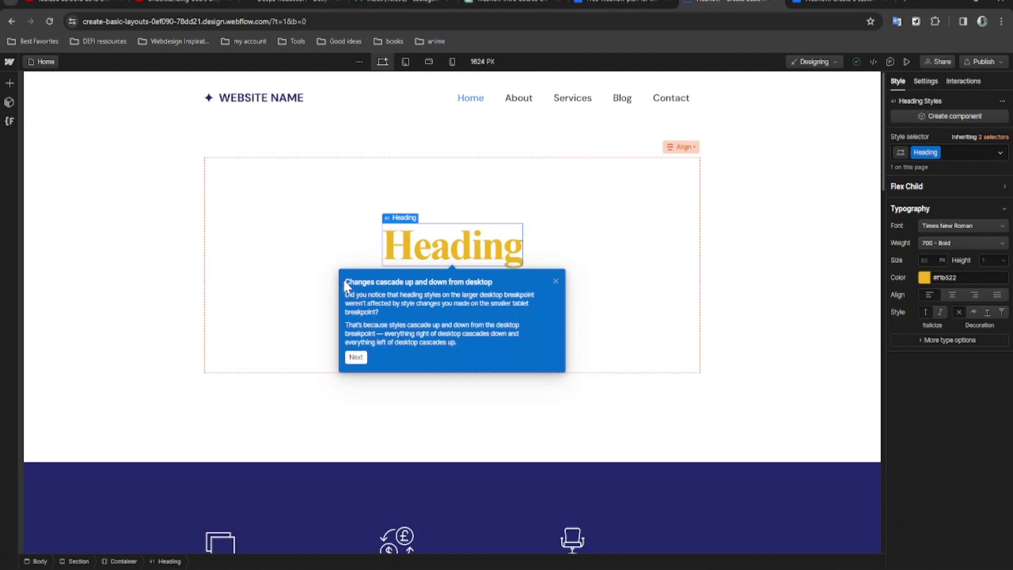
left_click_drag(344, 280, 466, 344)
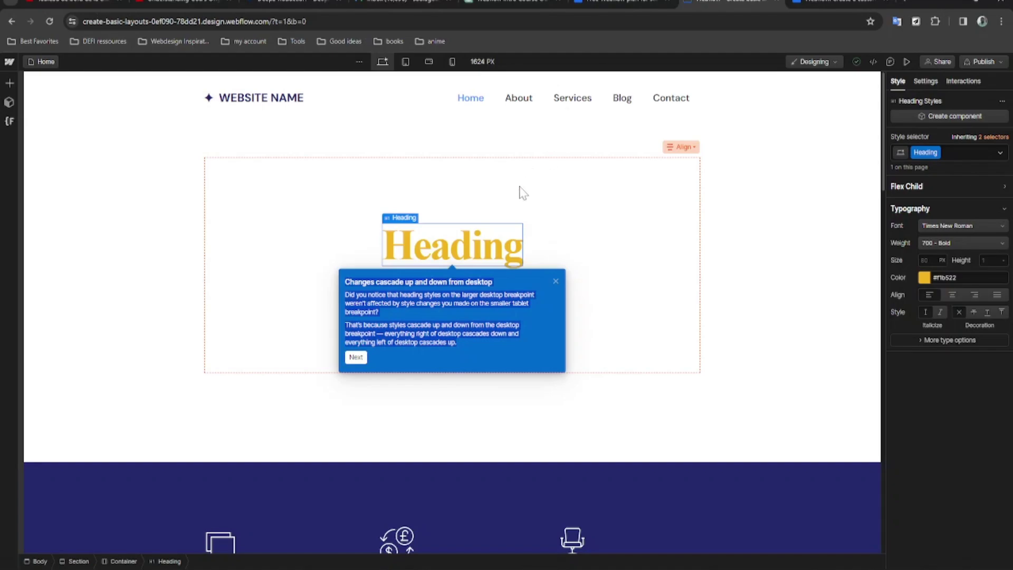
left_click(450, 310)
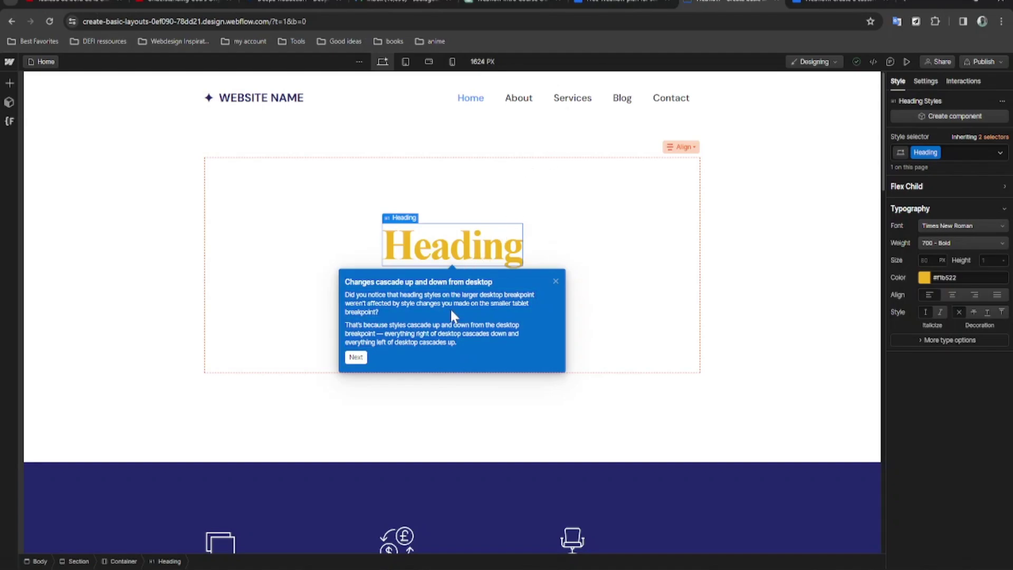
Preview the site at the mobile portrait breakpoint and widen the preview canvas to 470 px.
left_click(355, 358)
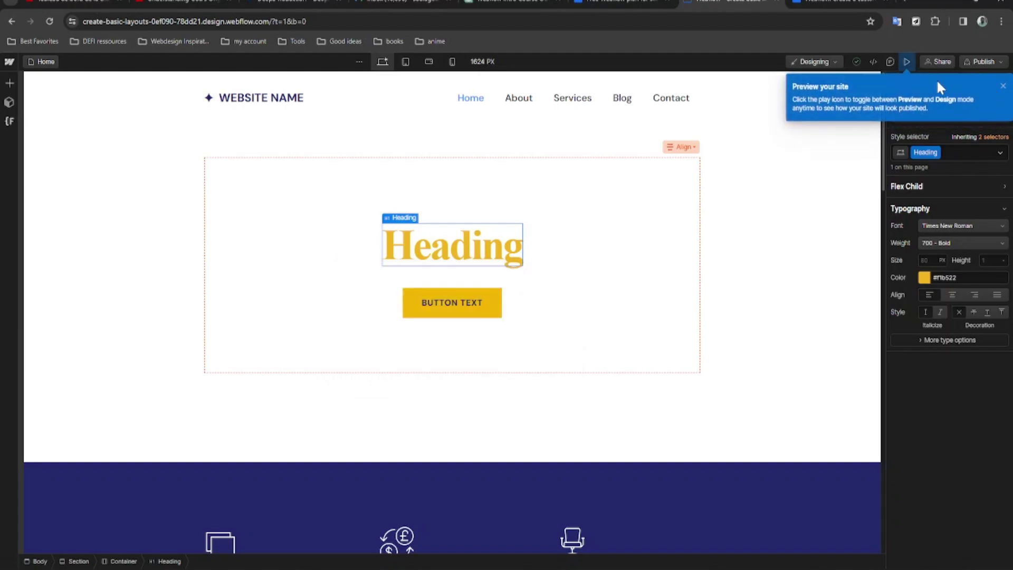
left_click(907, 62)
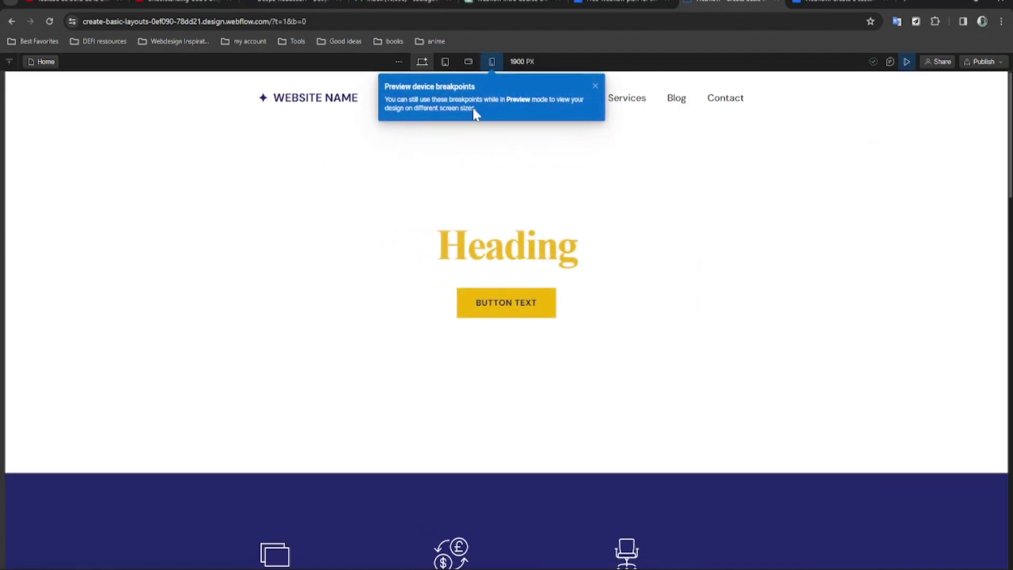
left_click(495, 59)
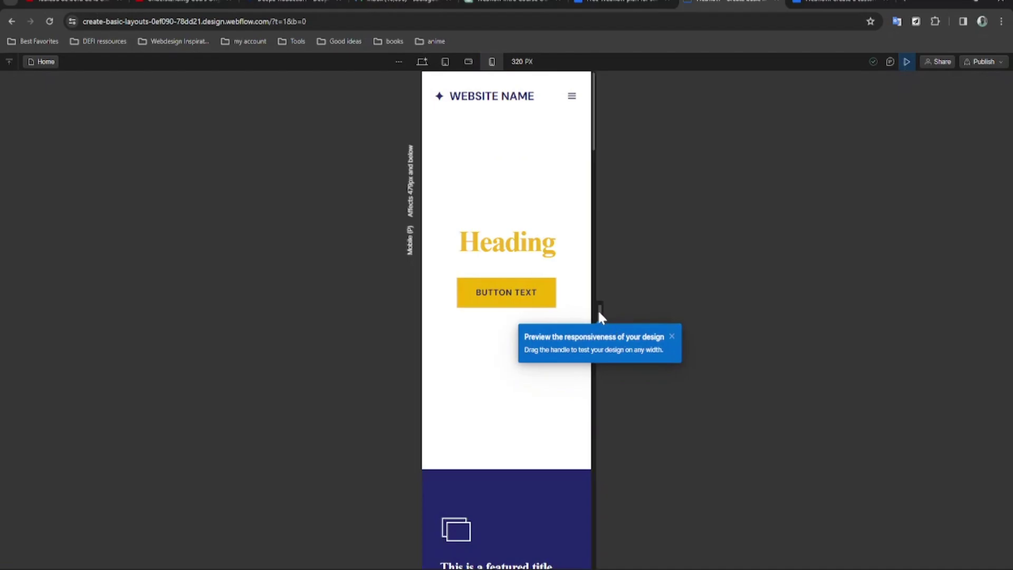
left_click_drag(600, 310, 638, 307)
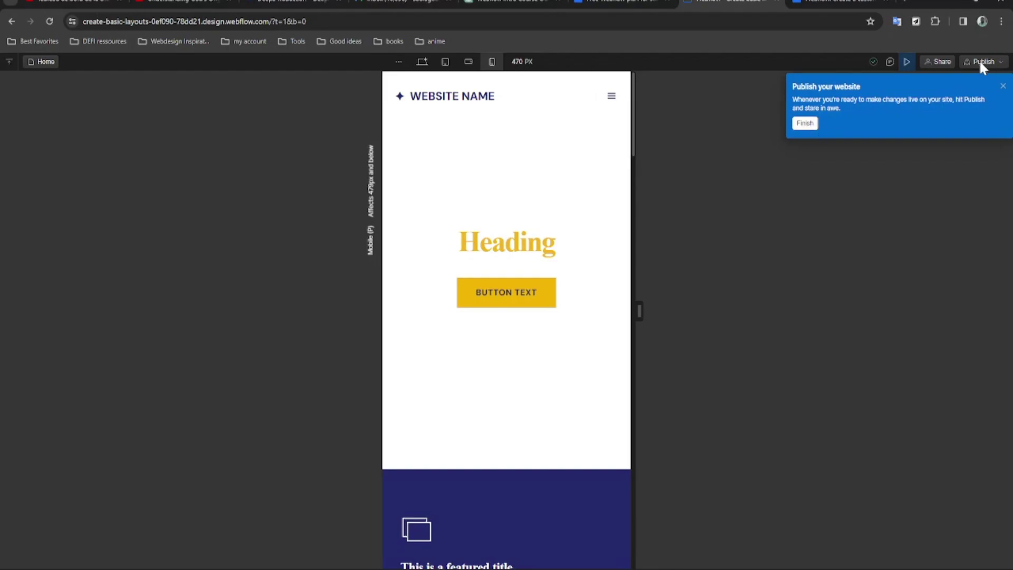
Finish the guided lesson and choose to create a new project.
left_click(805, 123)
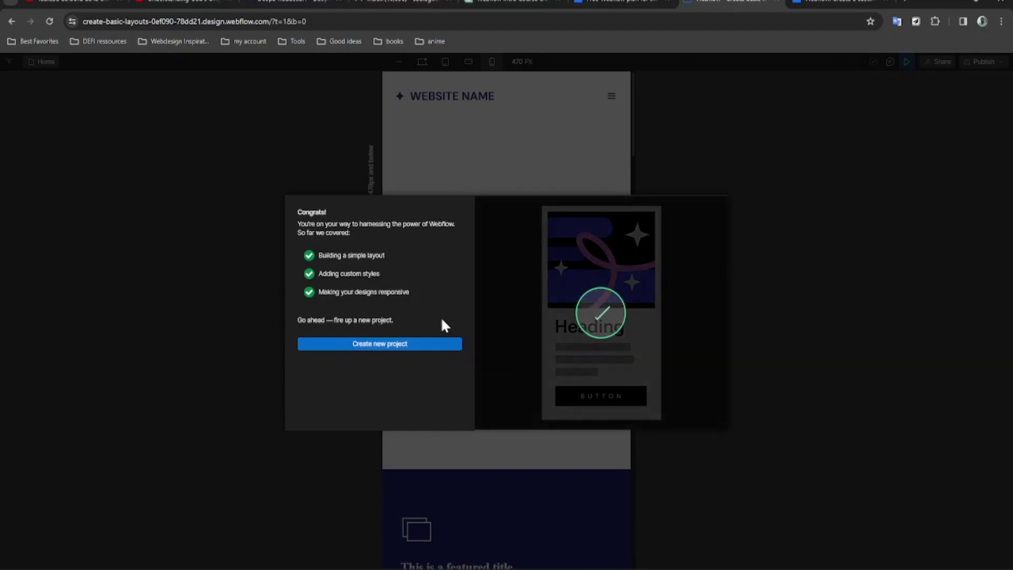
left_click(412, 344)
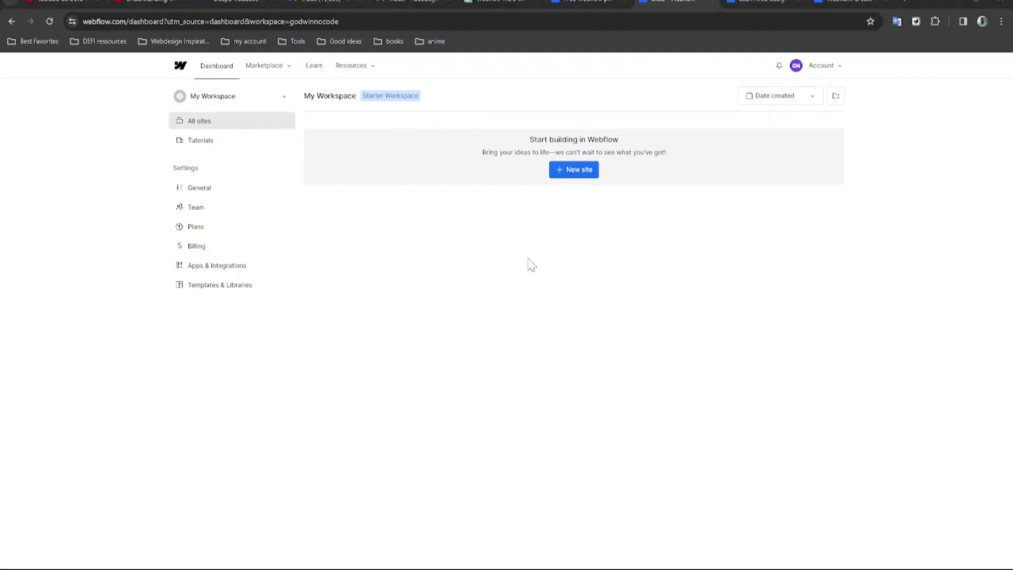
Switch to the Gmail inbox, open the Webflow Support verification message and confirm the account's email address.
left_click(417, 4)
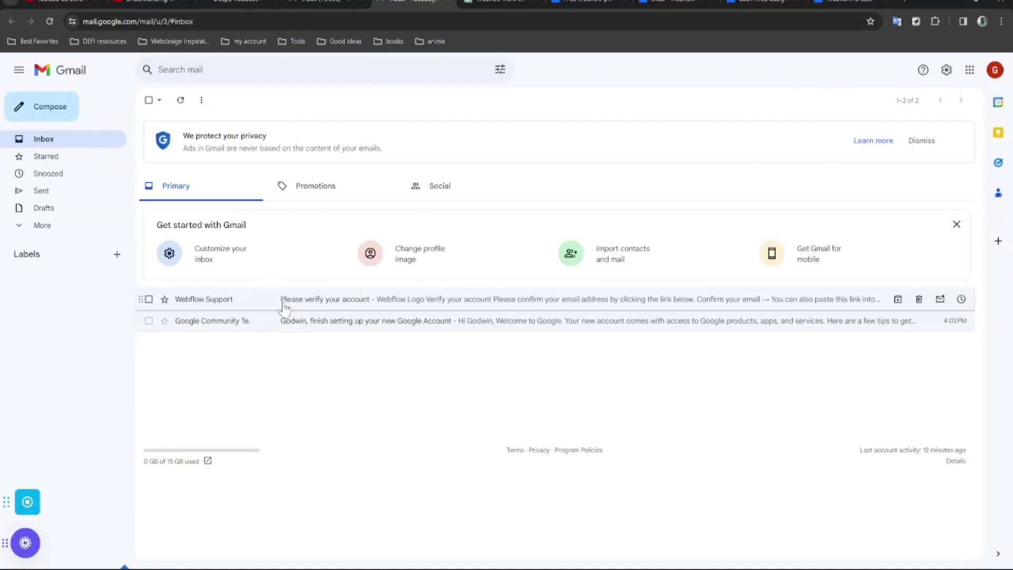
left_click(441, 305)
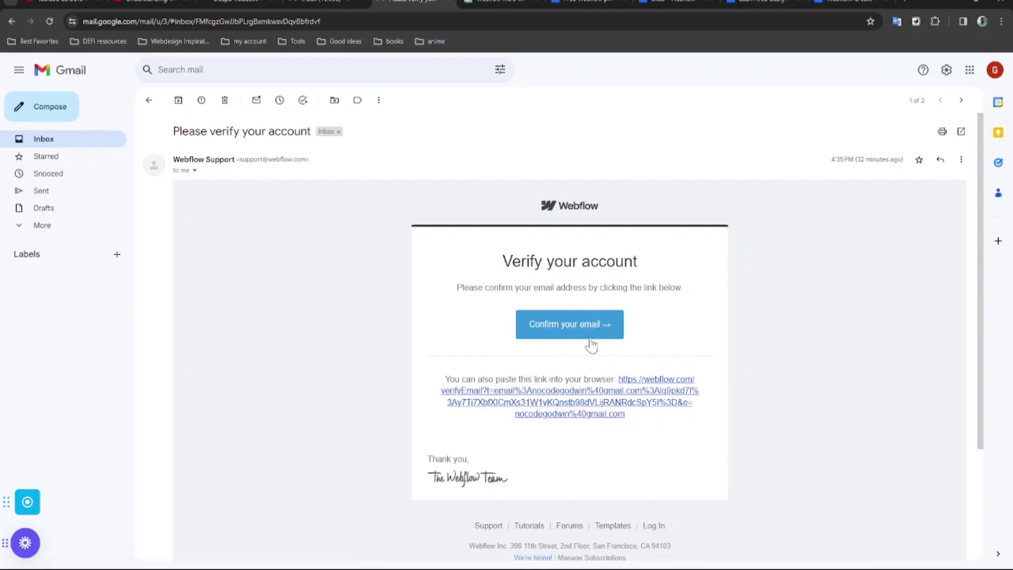
left_click(578, 332)
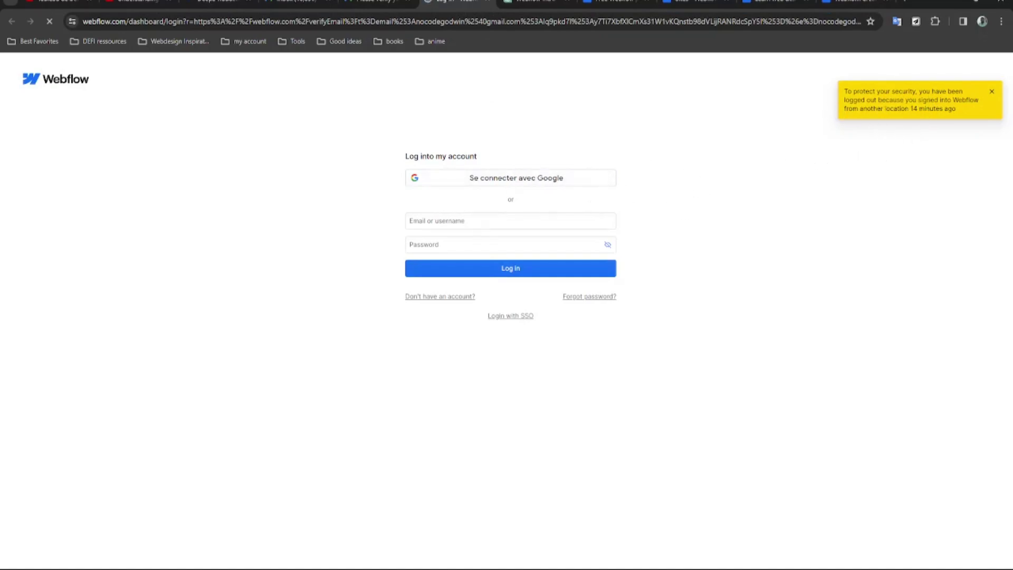
Log in to Webflow with the account's email address and password.
left_click(472, 220)
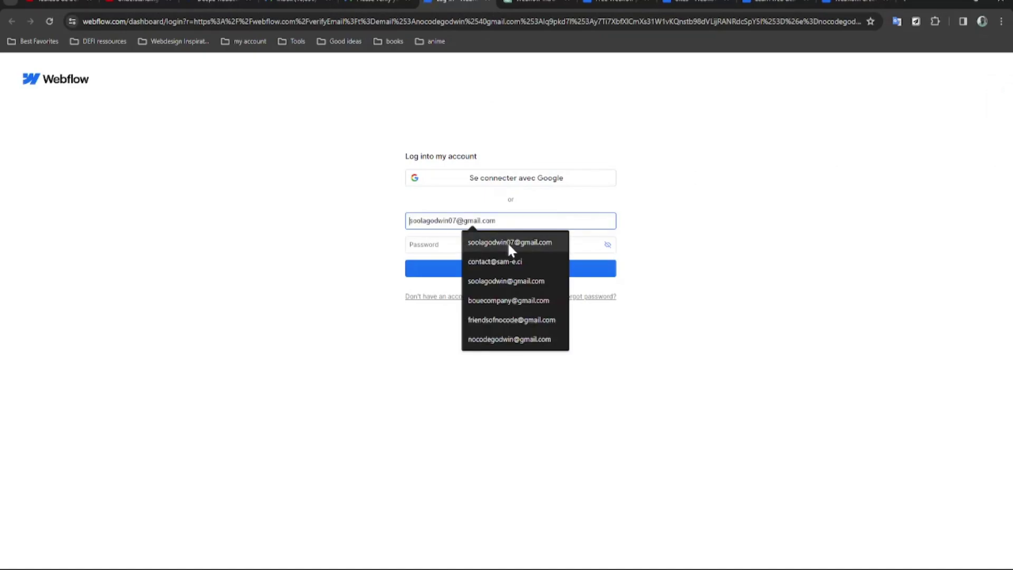
left_click(511, 337)
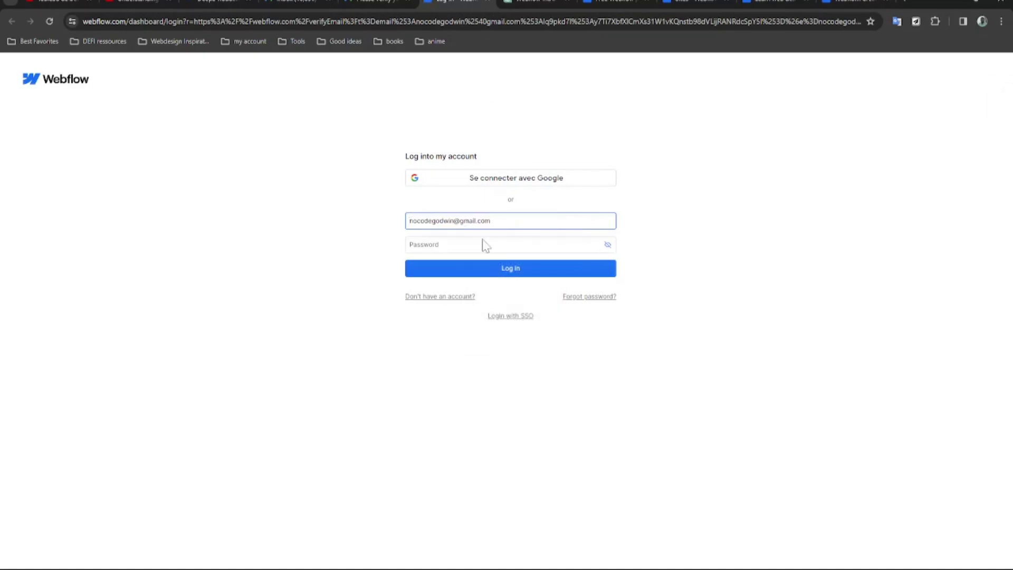
left_click(482, 245)
type("••")
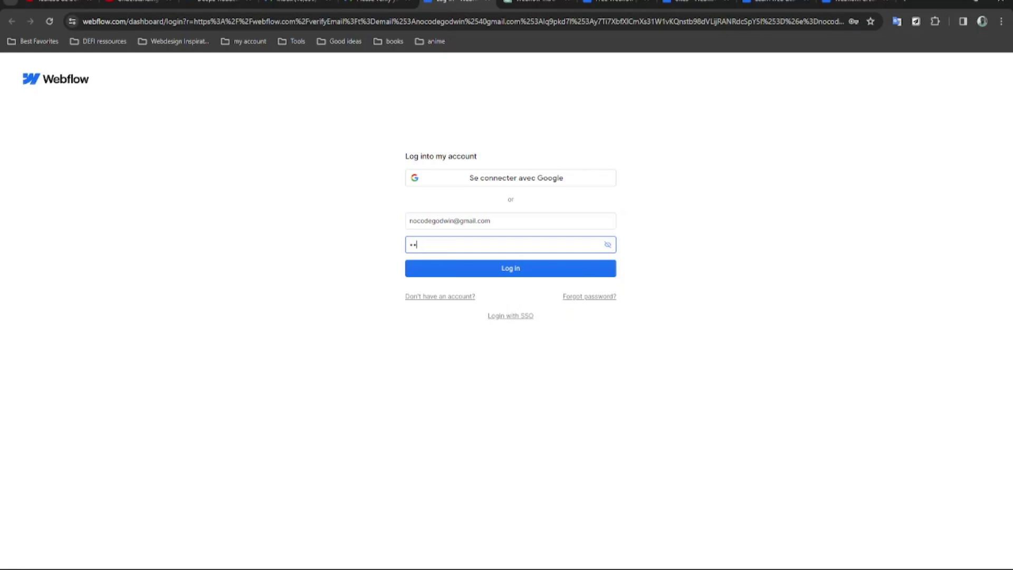
type("•••••")
key("Return")
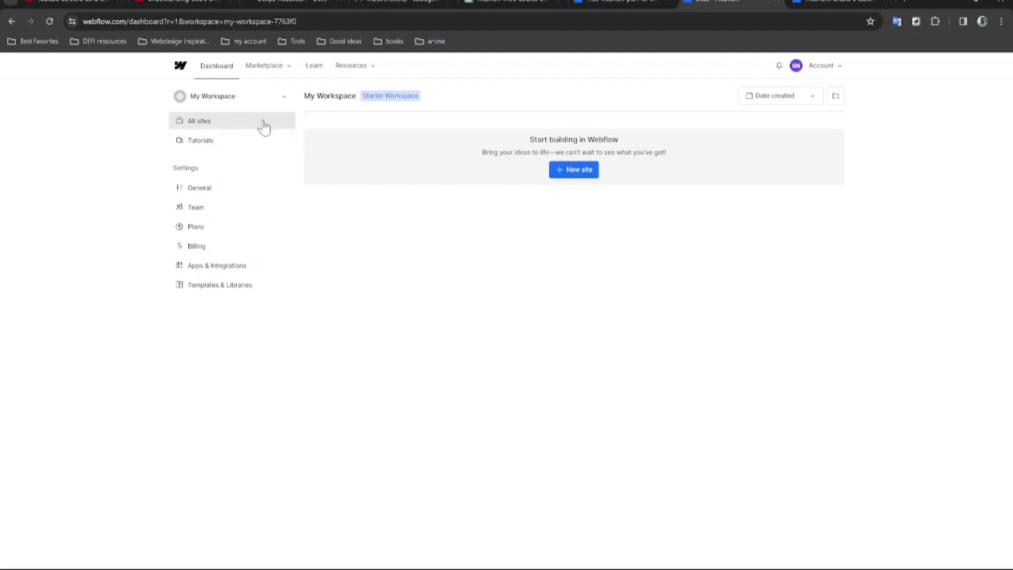
View the starting options for a new site and close the dialog without creating one.
left_click(580, 173)
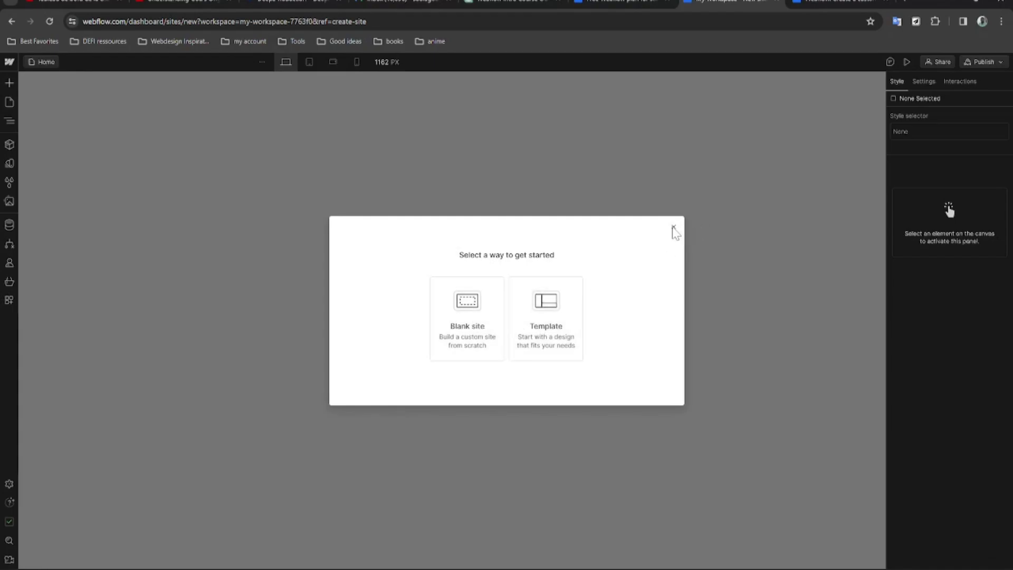
left_click(674, 227)
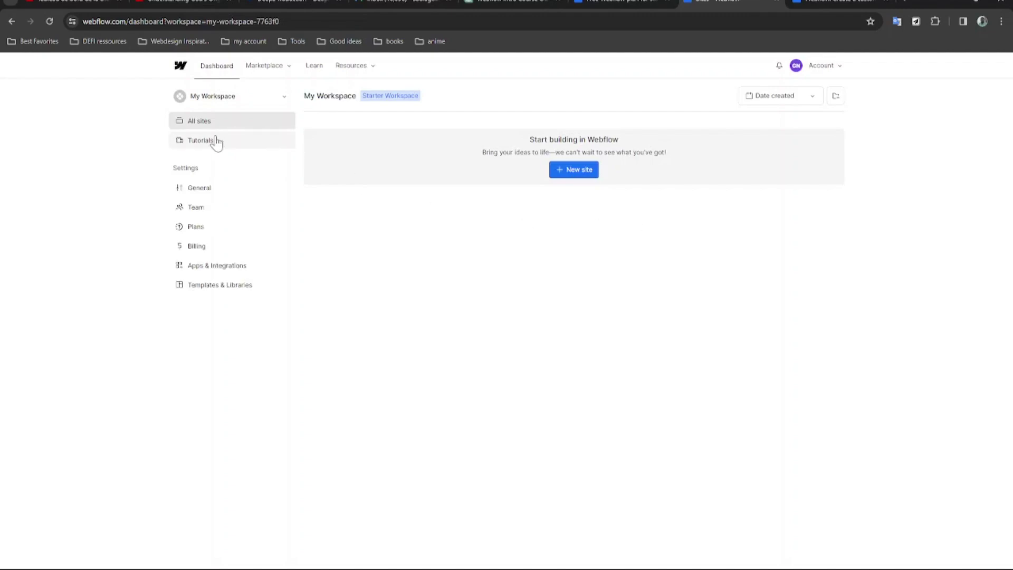
Look over the interactive tutorials and the Webflow University courses offered in the workspace.
left_click(232, 147)
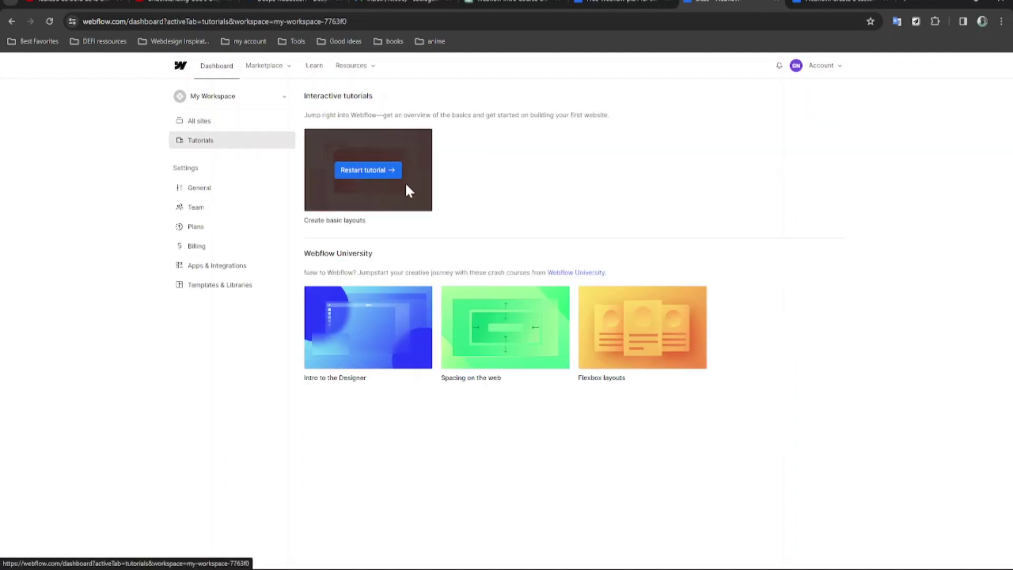
left_click_drag(334, 225, 423, 287)
left_click(648, 193)
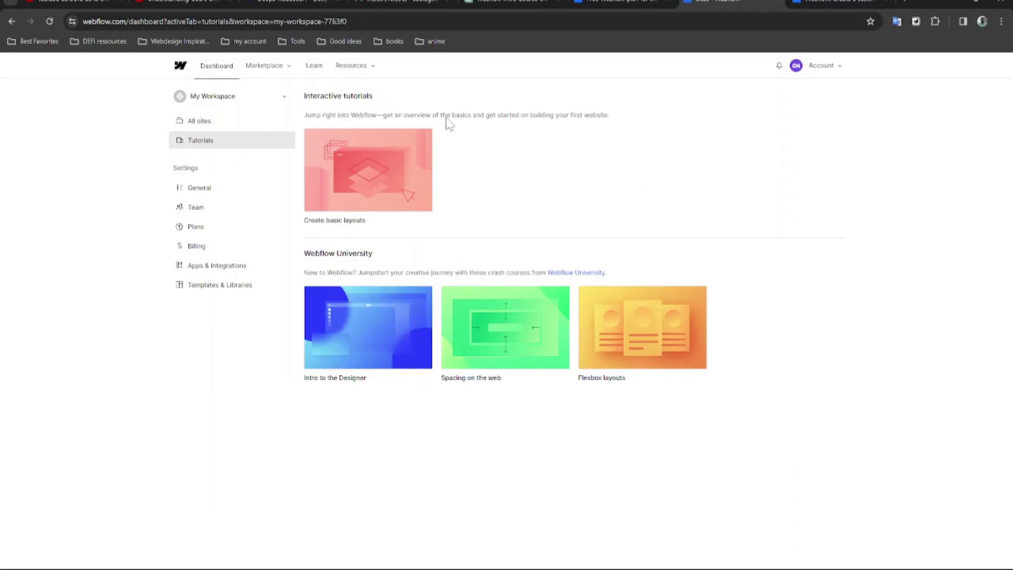
mouse_move(390, 338)
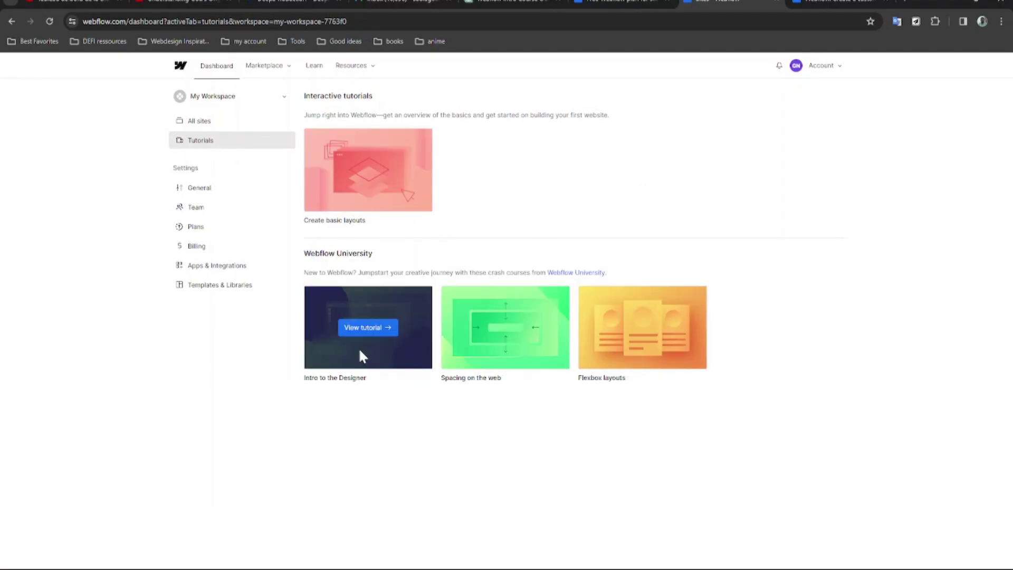
left_click_drag(337, 378, 412, 381)
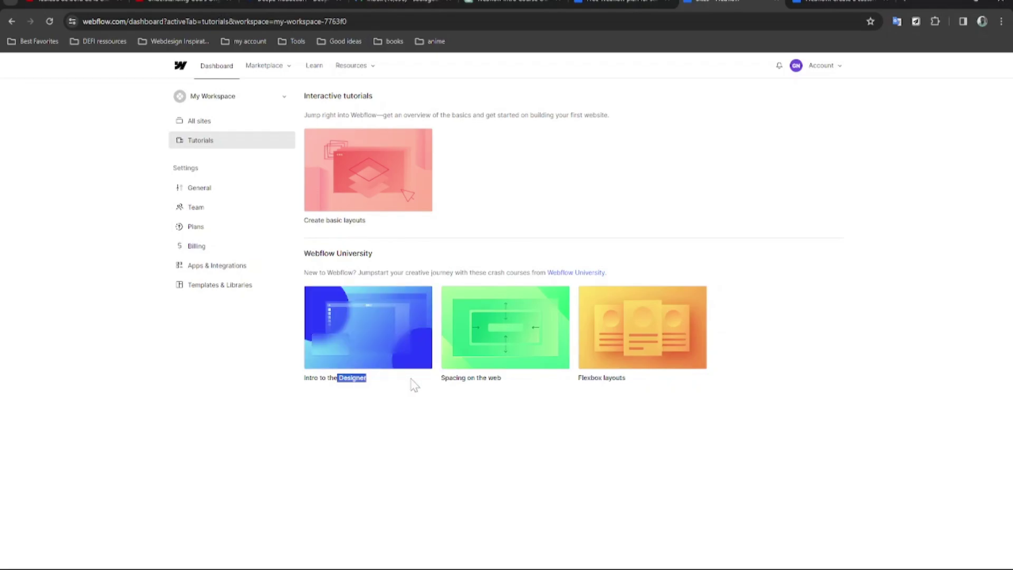
left_click(414, 392)
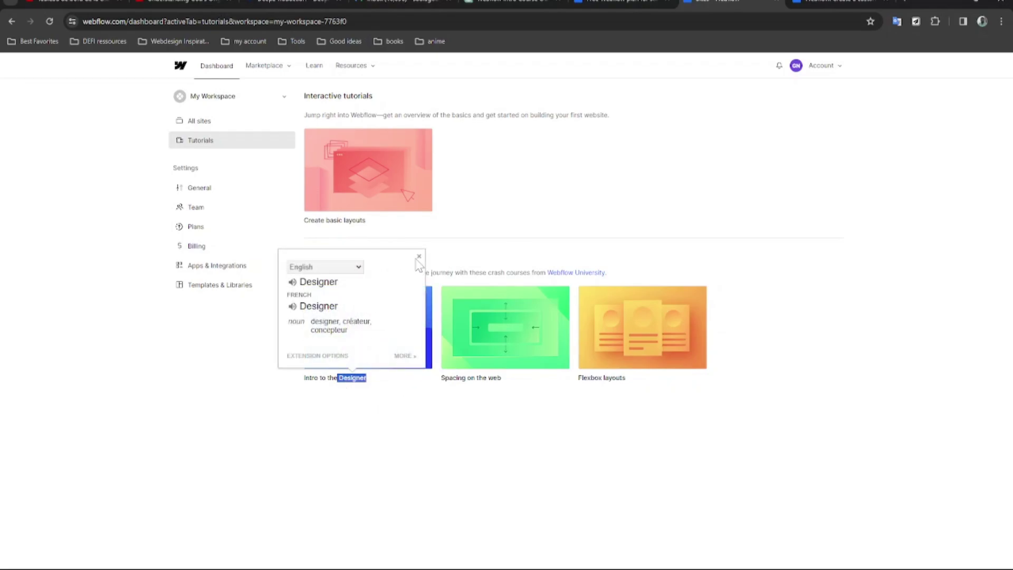
left_click(419, 257)
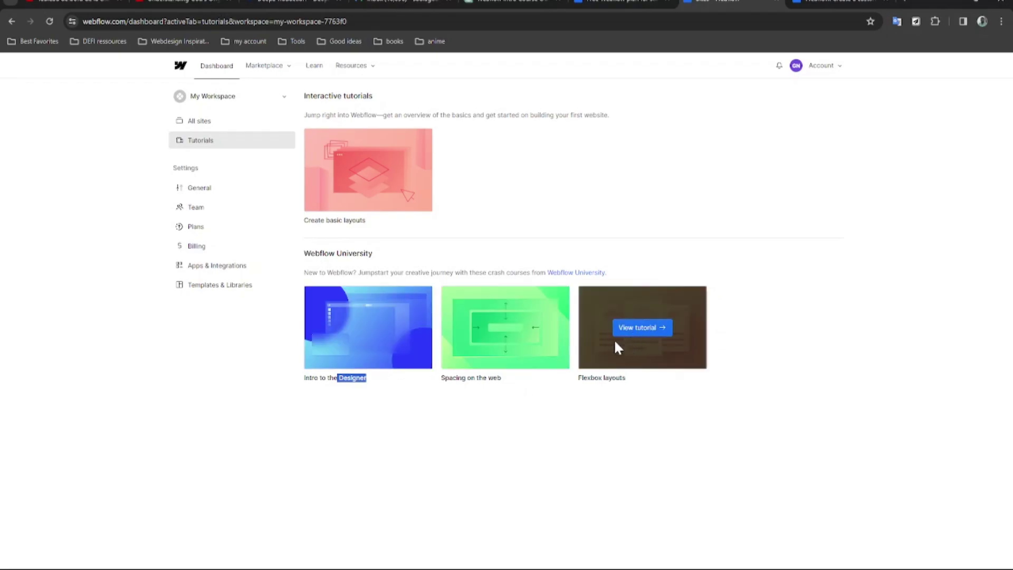
Replace the workspace profile URL in the general settings with the account's handle and save the change.
left_click(219, 198)
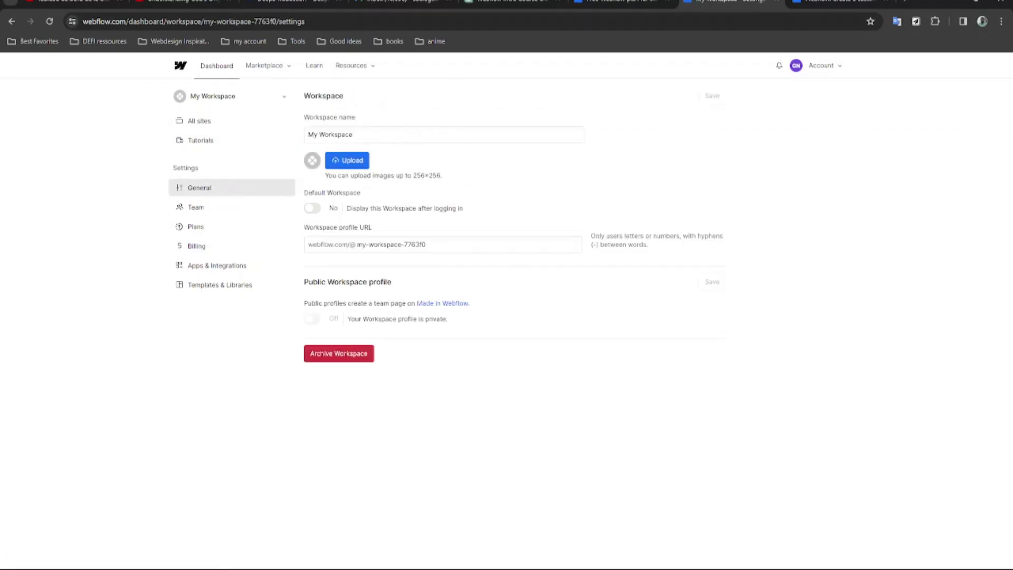
left_click(420, 113)
left_click_drag(426, 244, 357, 244)
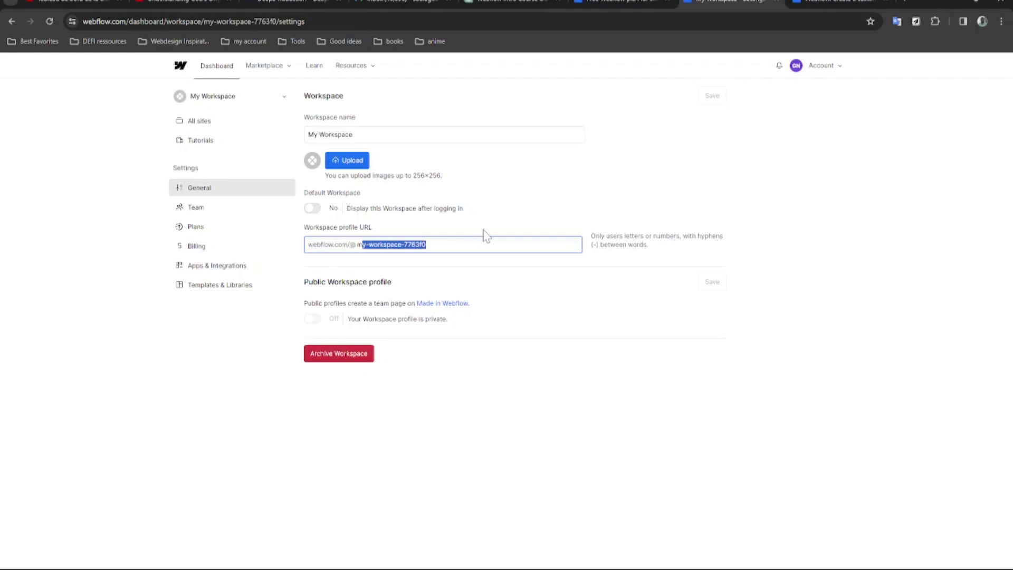
key("BackSpace")
type("godwinnocode")
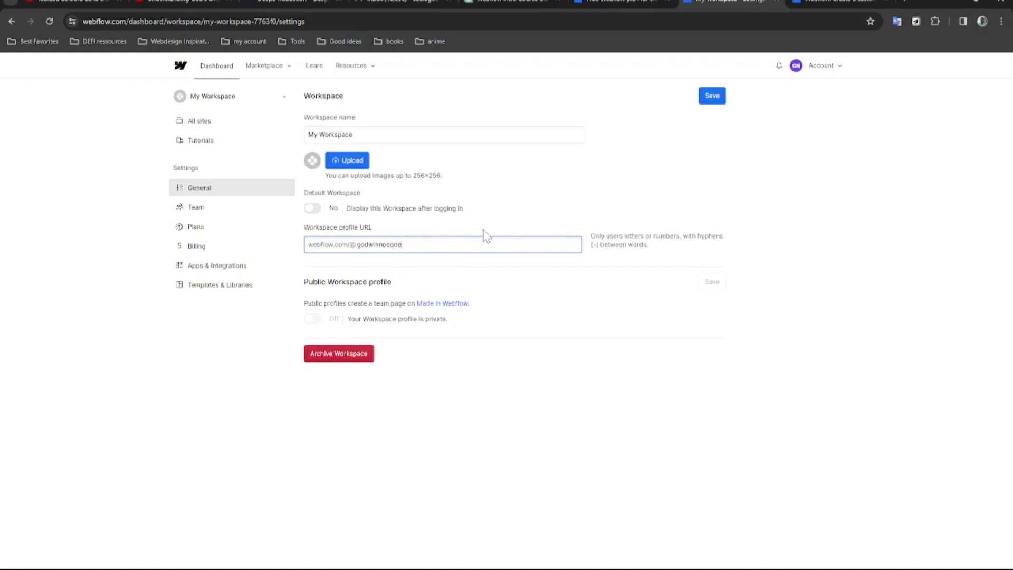
left_click(703, 166)
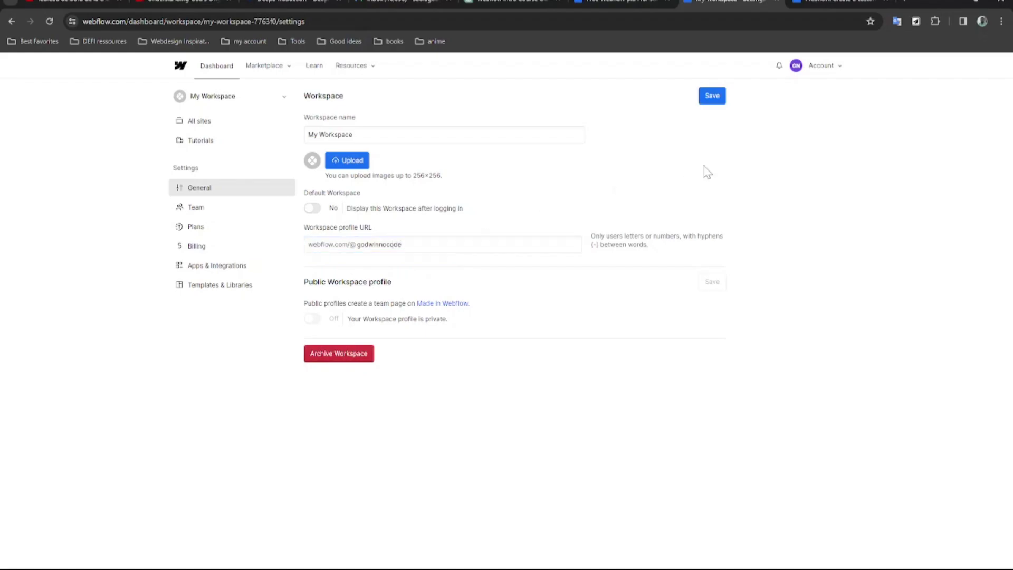
left_click(715, 100)
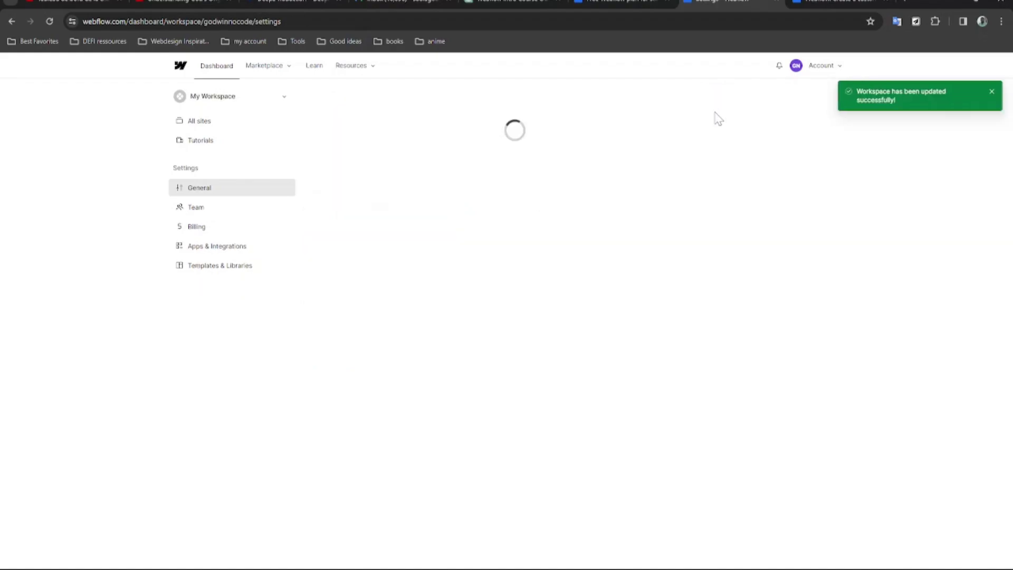
Review the workspace's team seats and compare the in-house workspace plans and their features.
left_click(221, 213)
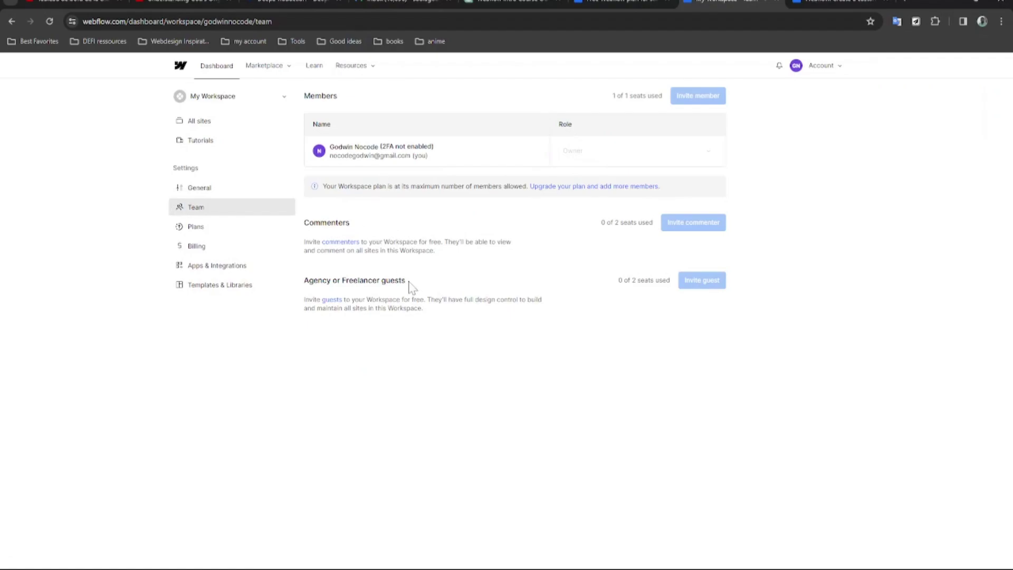
left_click(228, 228)
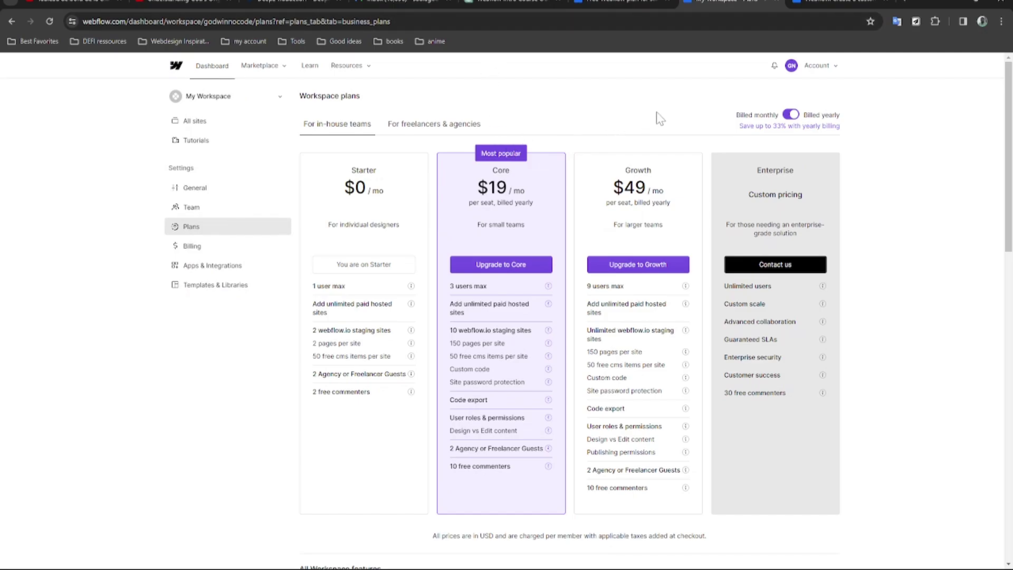
scroll(475, 153, "down", 8)
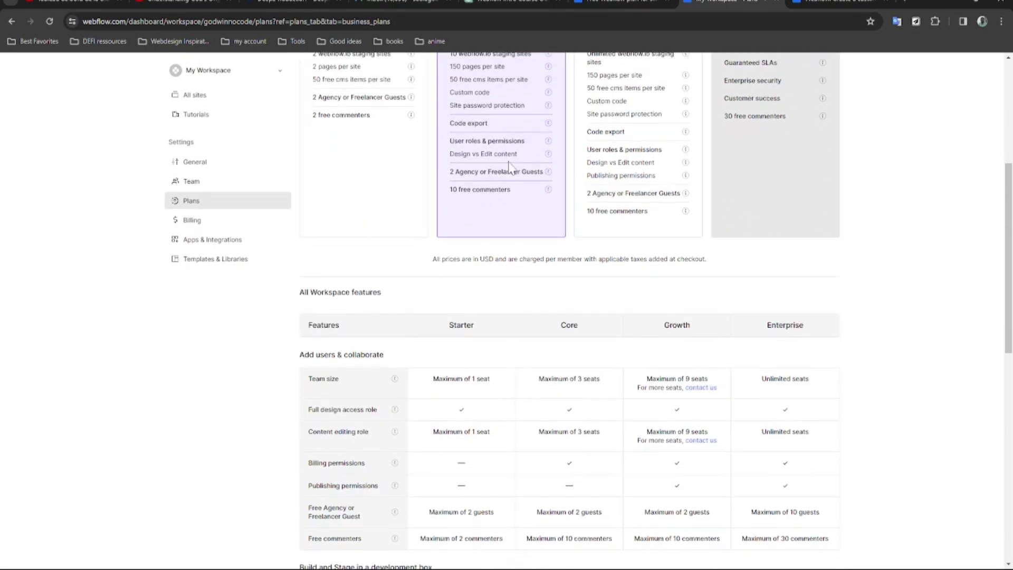
scroll(512, 168, "down", 3)
scroll(537, 181, "up", 6)
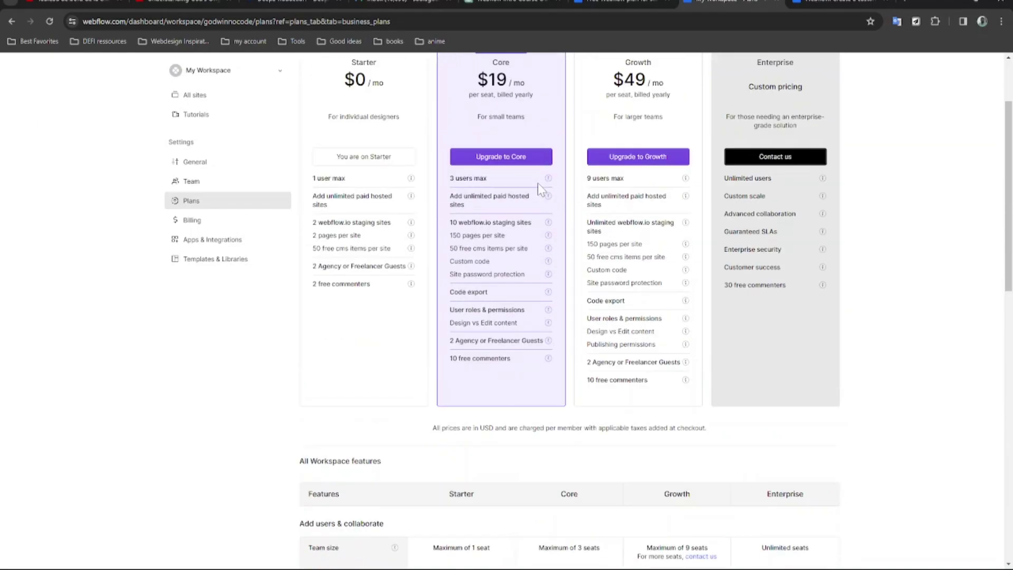
scroll(541, 188, "up", 2)
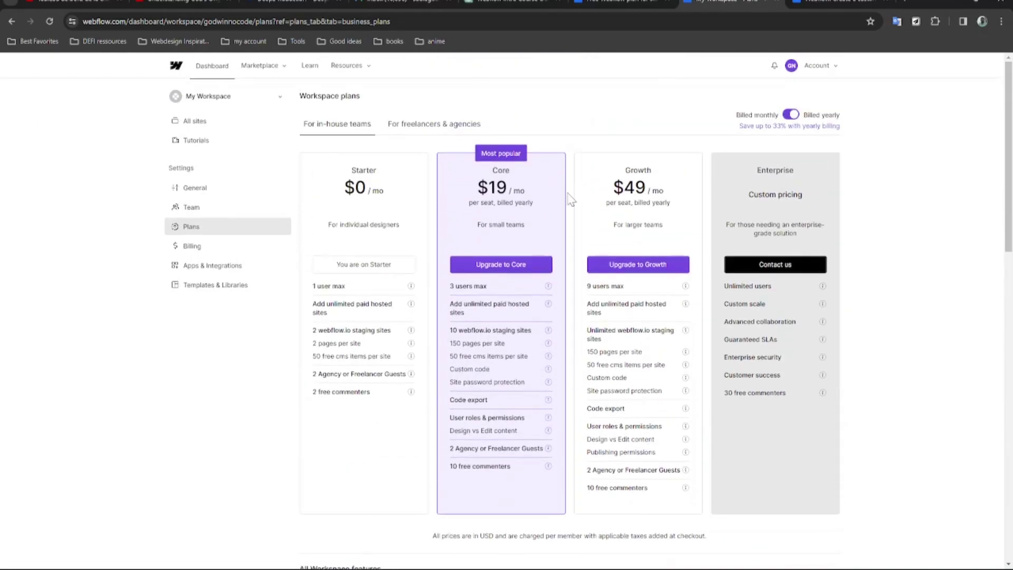
Look through the billing, apps and integrations, and templates and libraries settings, and return to the list of all sites.
left_click(224, 247)
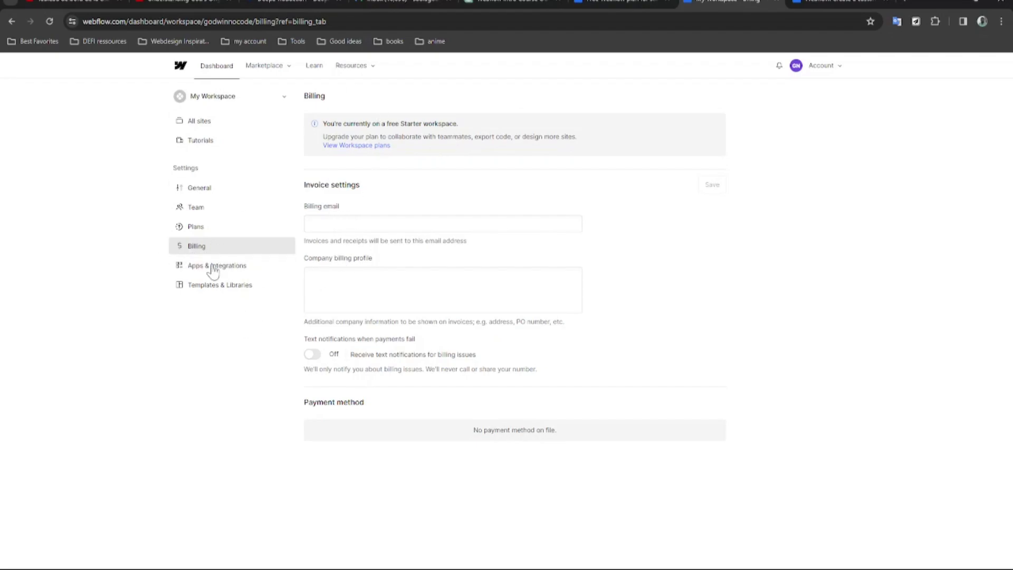
left_click(234, 271)
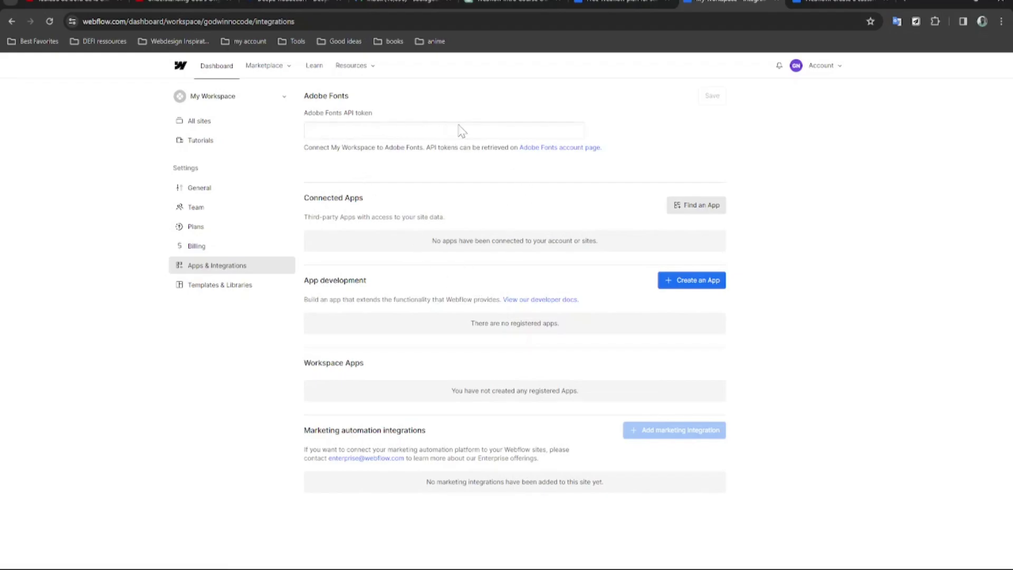
left_click(239, 292)
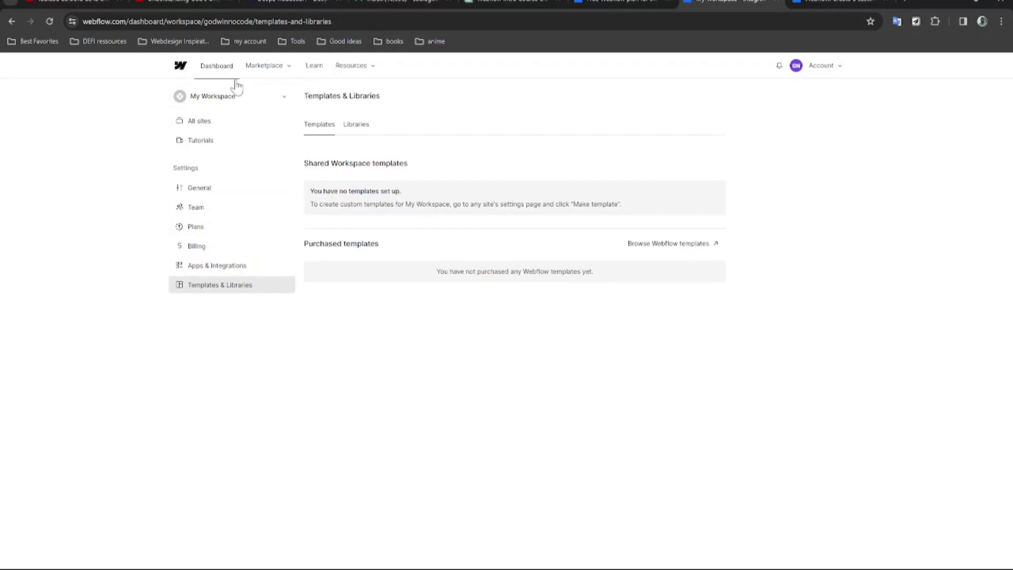
left_click(250, 129)
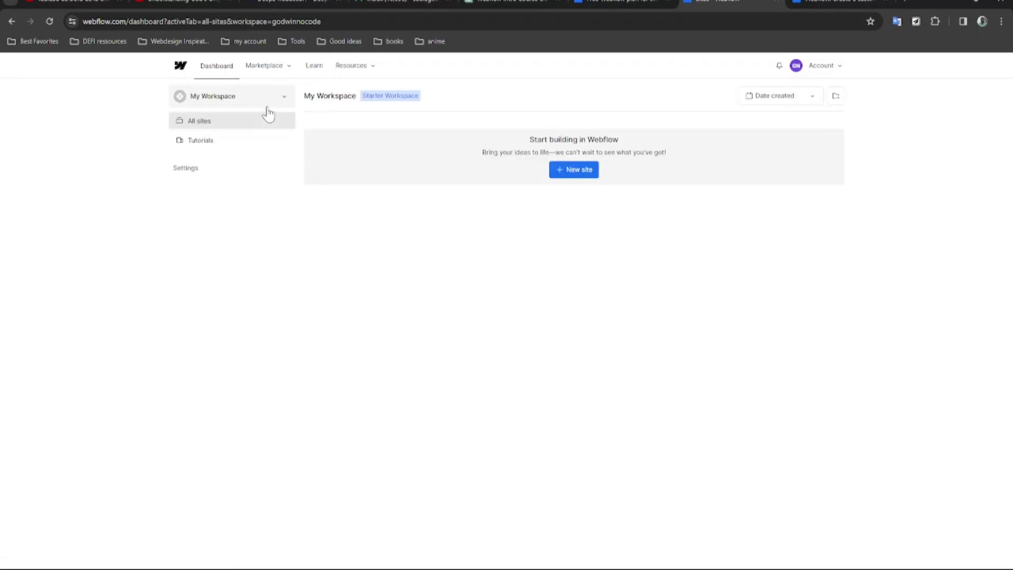
In the account settings, turn off the Account education and Feedback and research email notifications and save the preferences.
left_click(829, 70)
left_click(794, 111)
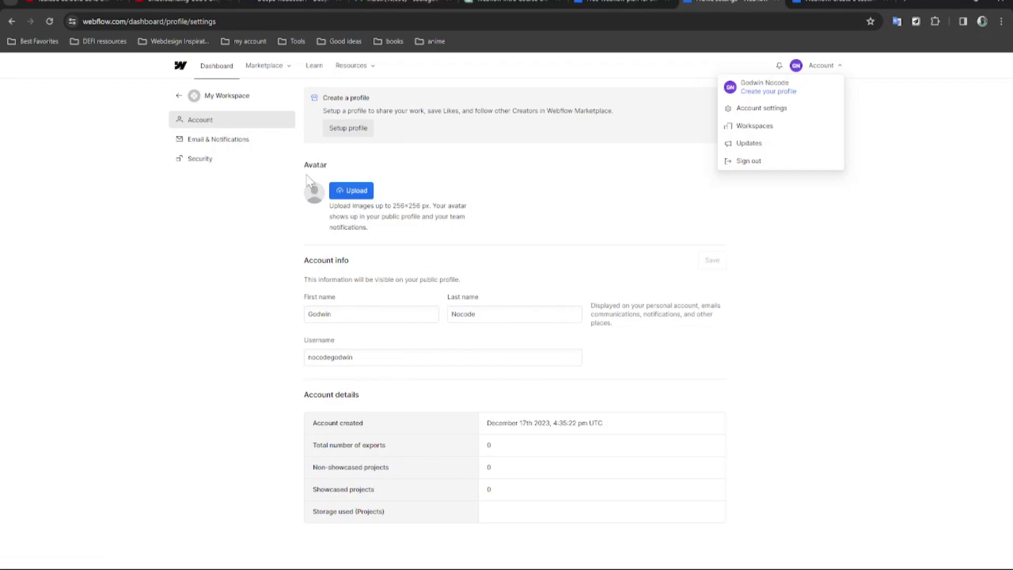
left_click(228, 144)
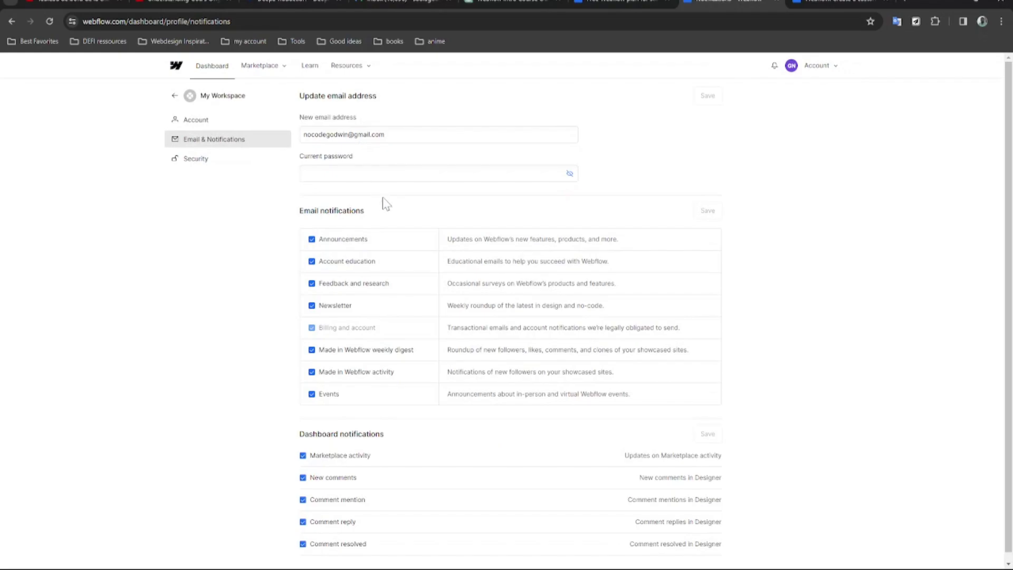
scroll(364, 232, "down", 1)
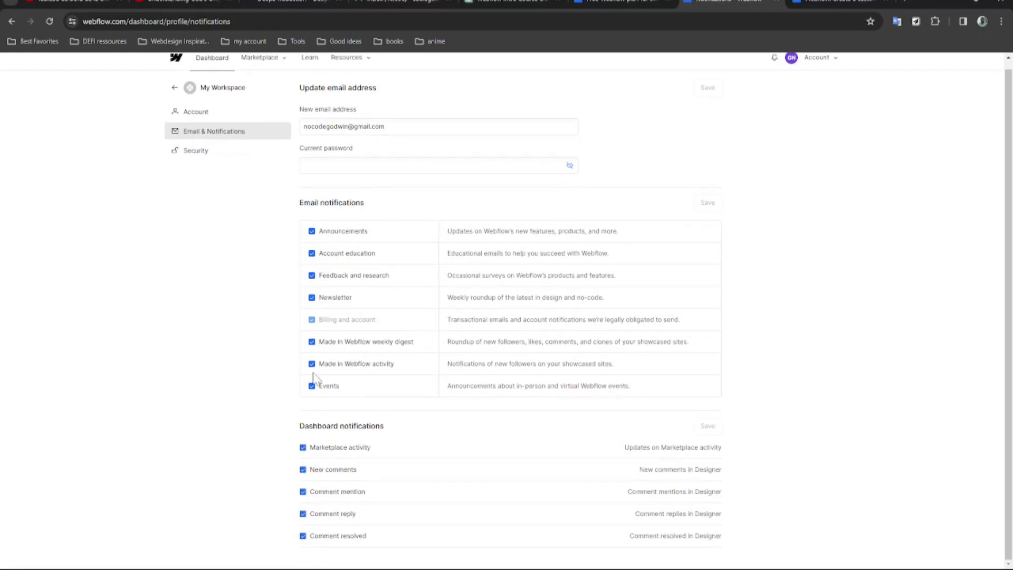
left_click(312, 254)
left_click(311, 275)
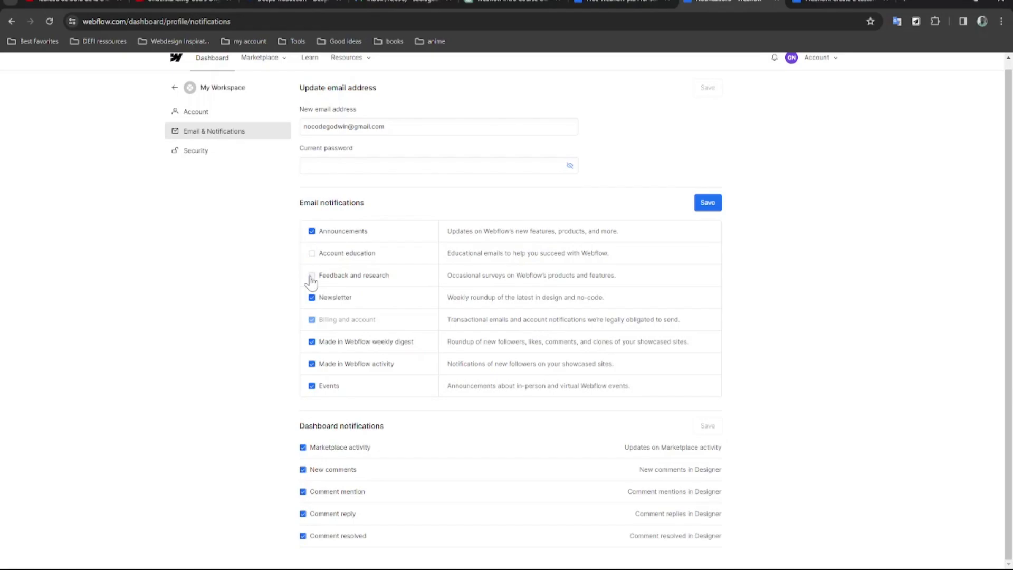
left_click(708, 204)
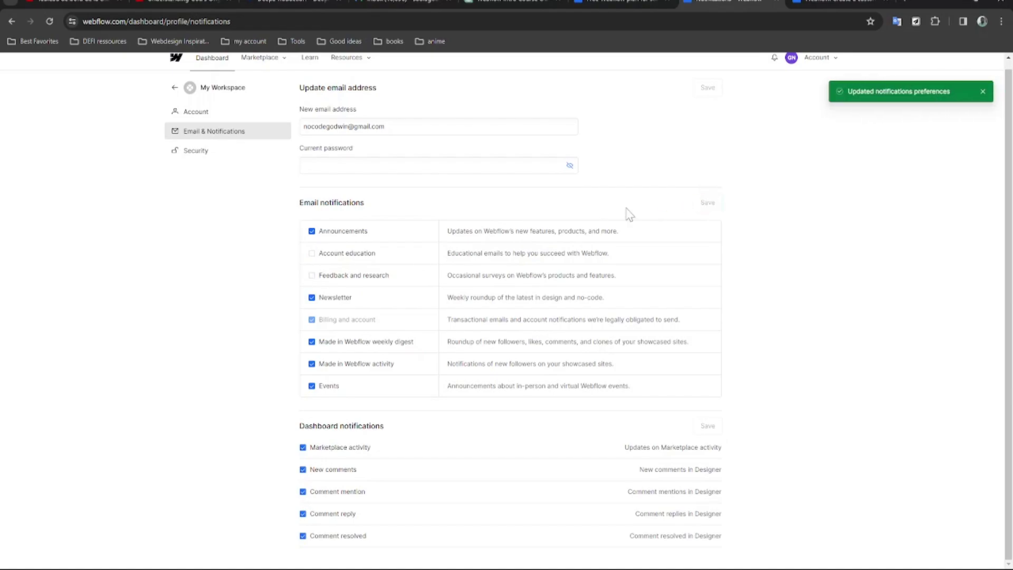
Review the account's security settings and the list of workspaces, and return to the dashboard.
left_click(224, 154)
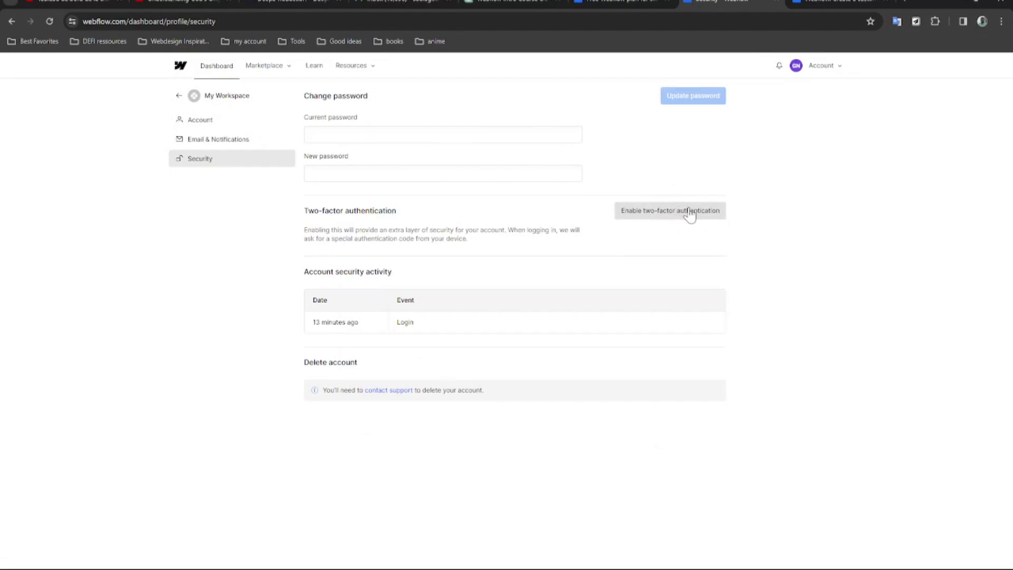
left_click(830, 69)
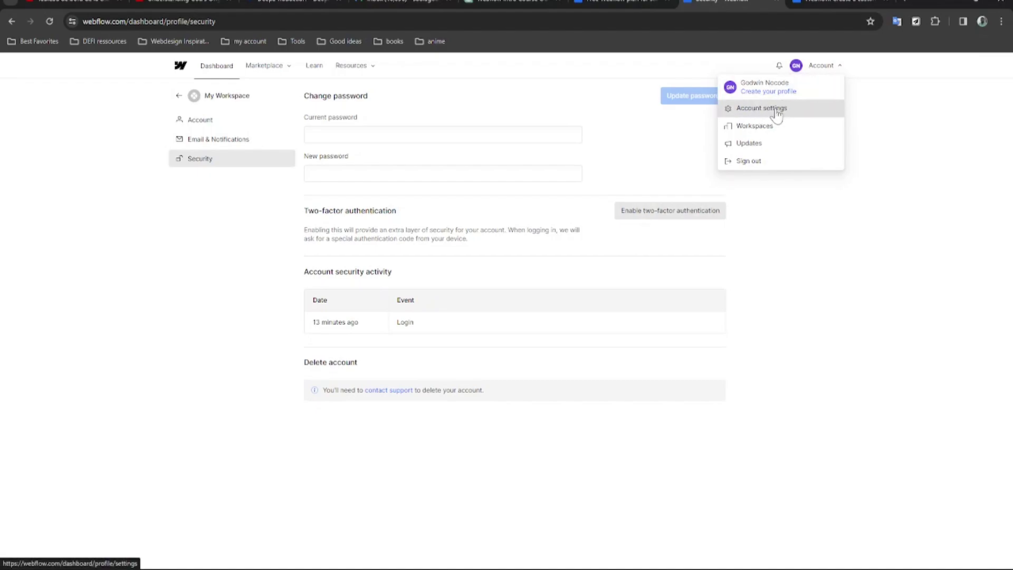
left_click(770, 133)
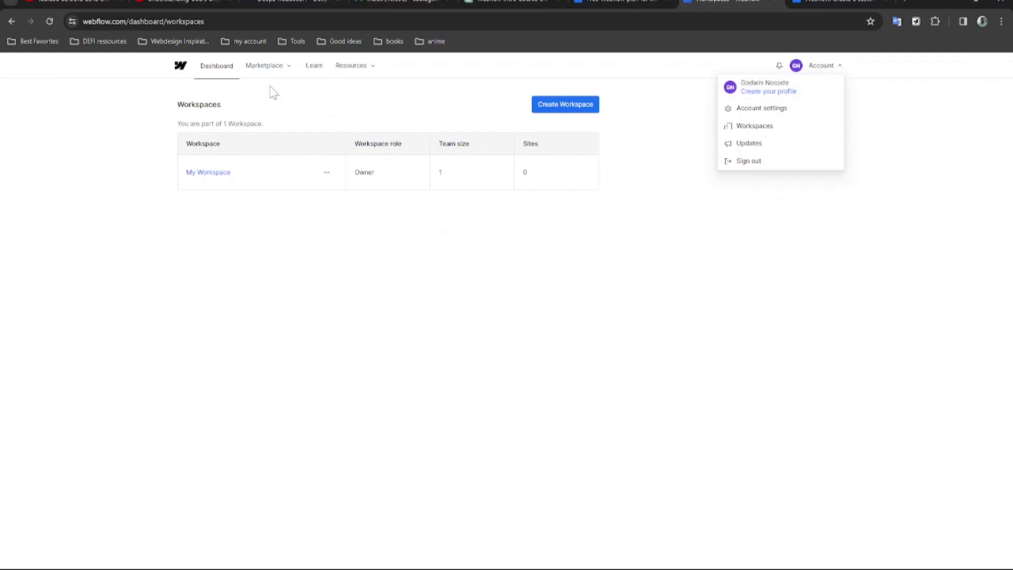
left_click(221, 75)
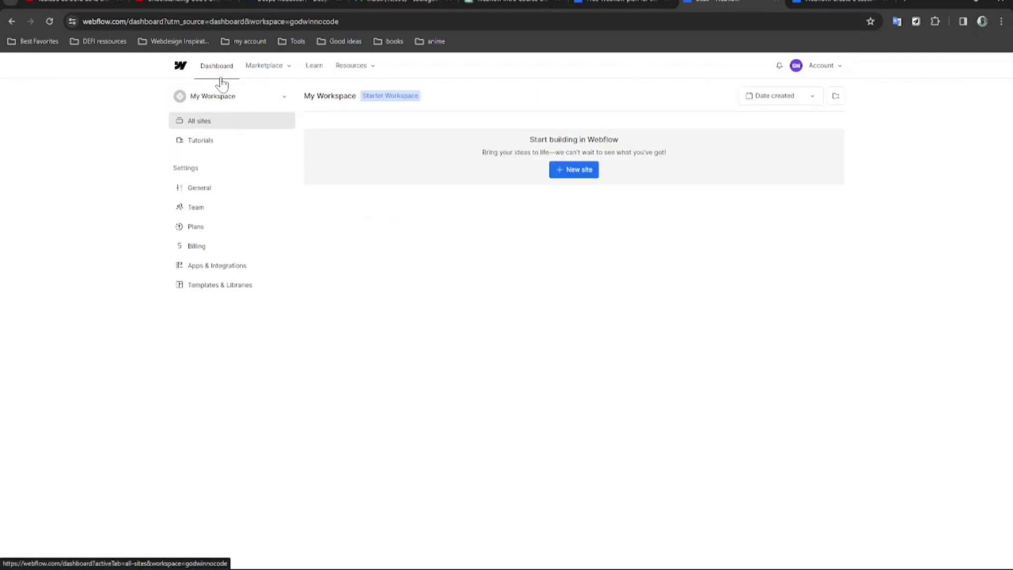
Open the marketplace's Templates page in a separate browser tab, browse the new website templates, and close the page.
left_click(292, 68)
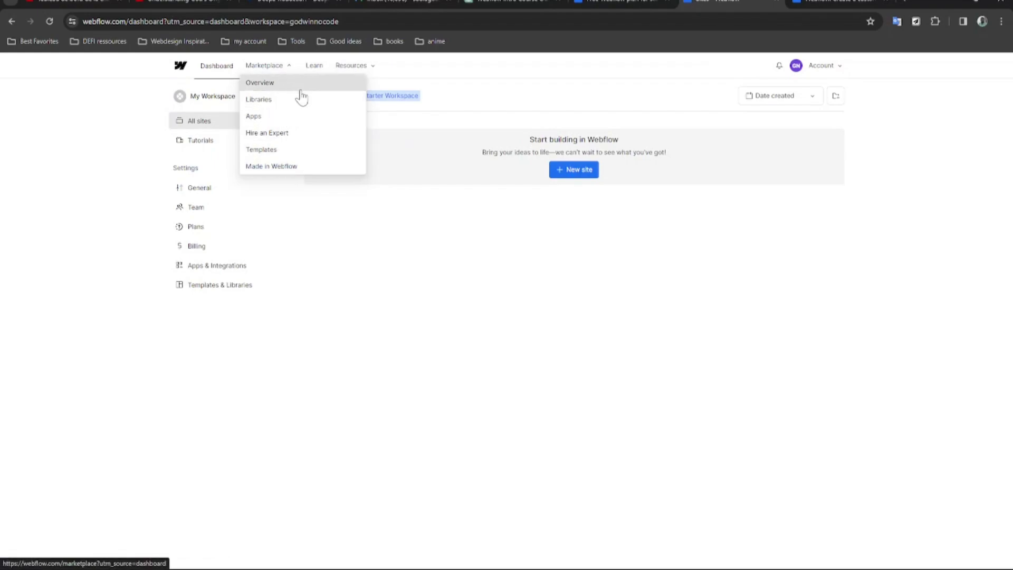
right_click(289, 157)
left_click(335, 163)
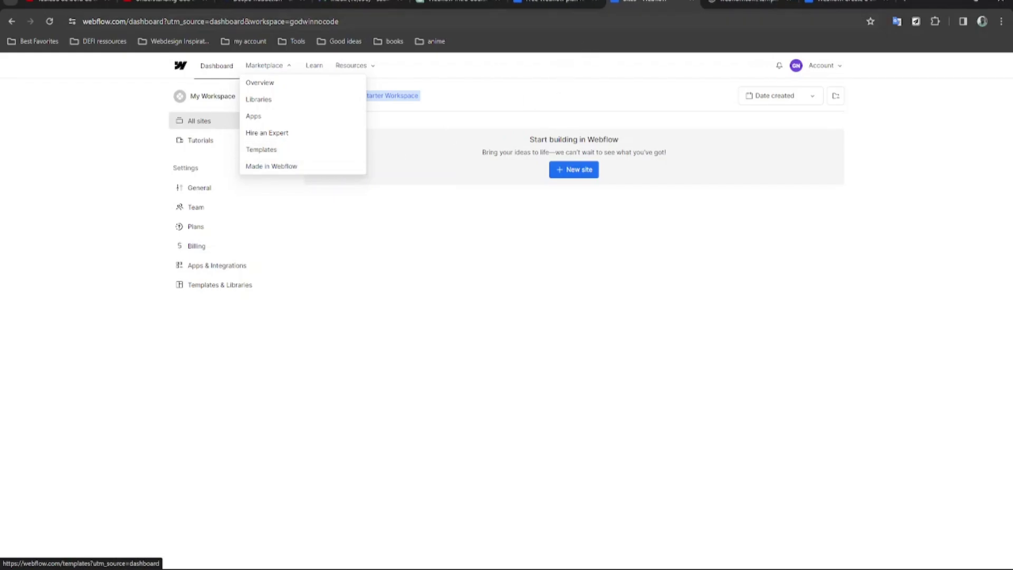
left_click(737, 3)
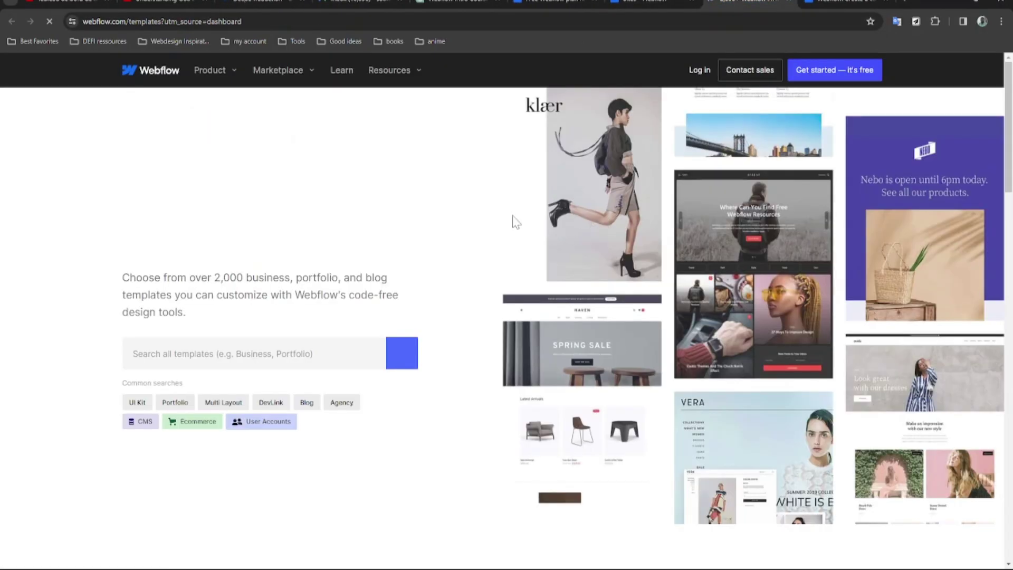
scroll(507, 222, "down", 1)
scroll(495, 225, "down", 9)
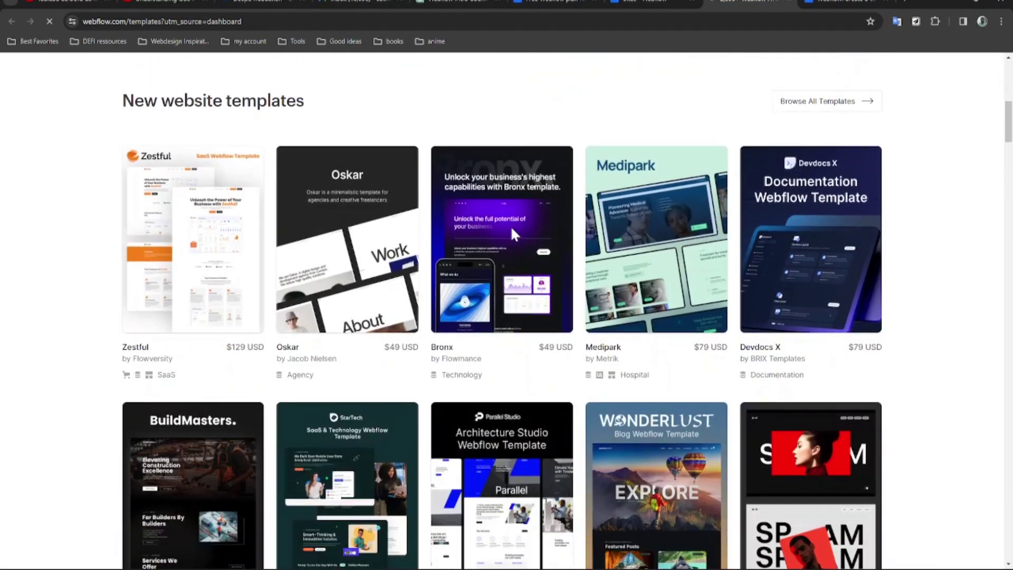
scroll(584, 229, "down", 2)
scroll(589, 236, "up", 8)
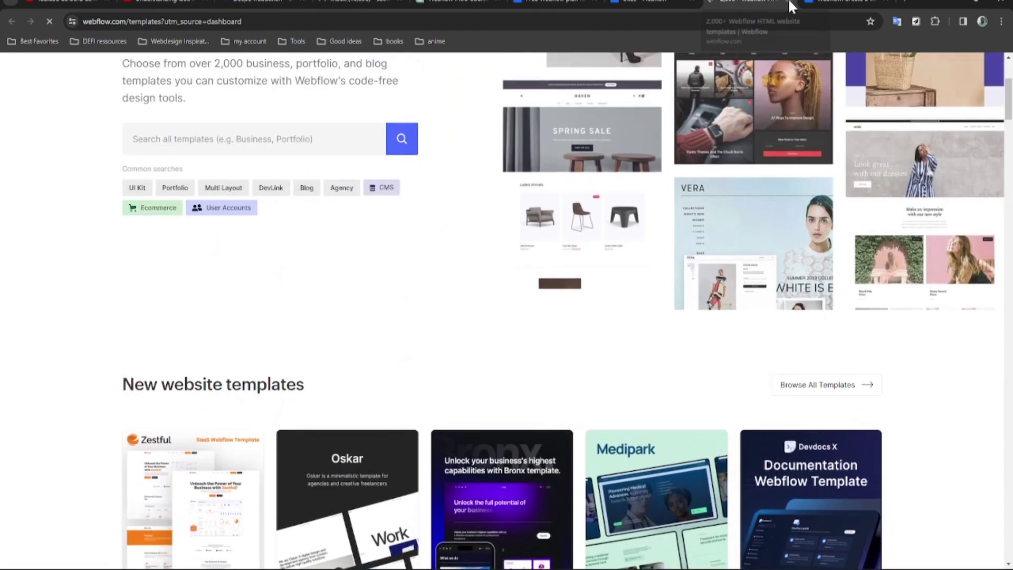
left_click(779, 2)
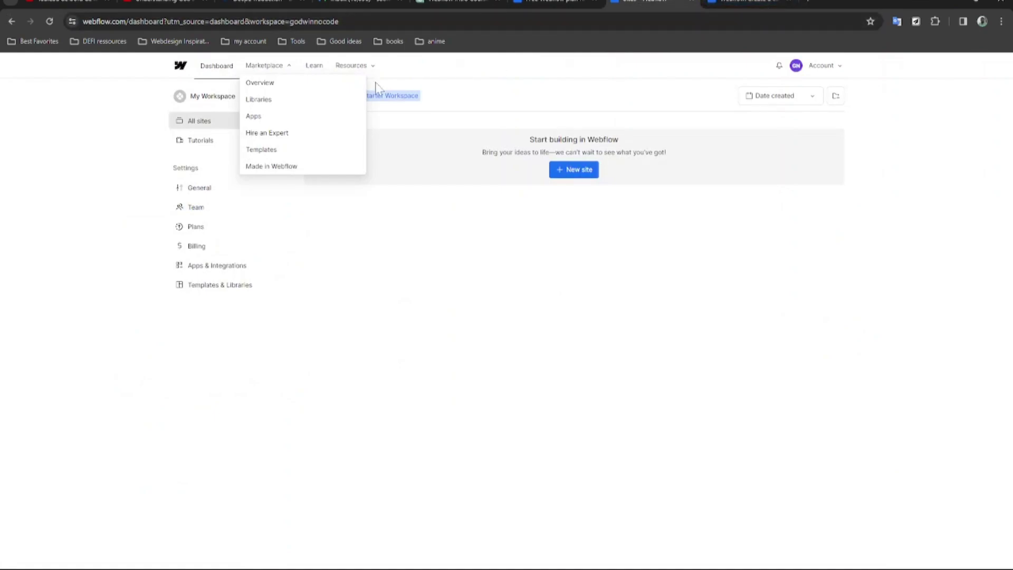
Open the Made in Webflow showcase in a separate browser tab, browse the featured sites, and close the page.
right_click(305, 167)
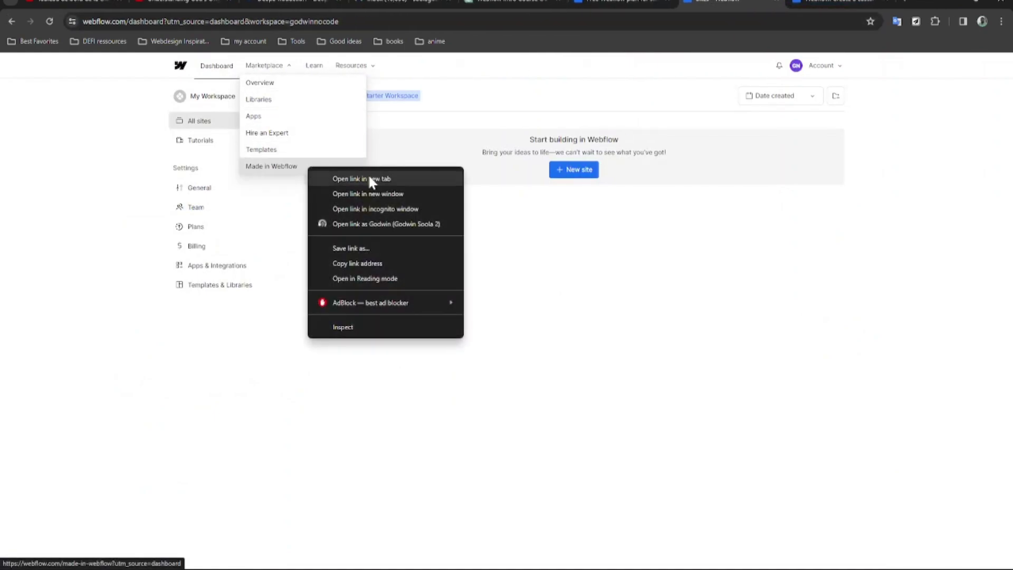
left_click(368, 173)
left_click(737, 1)
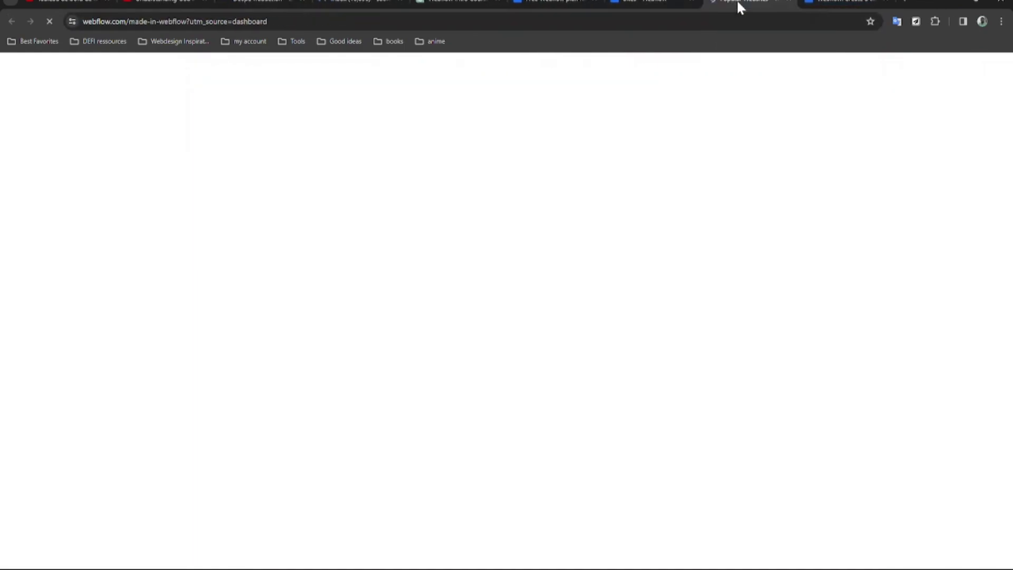
scroll(590, 142, "down", 7)
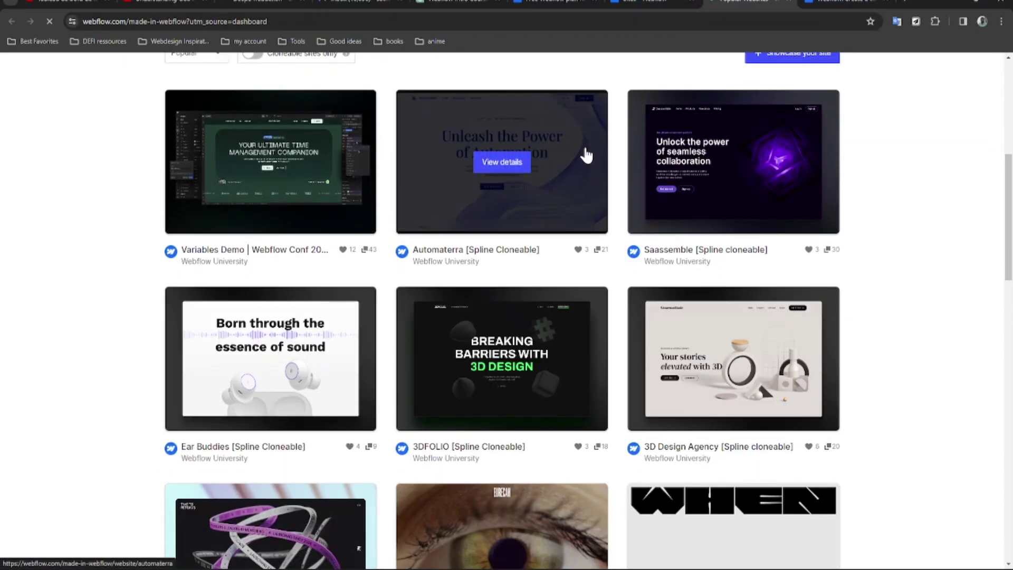
scroll(589, 153, "down", 6)
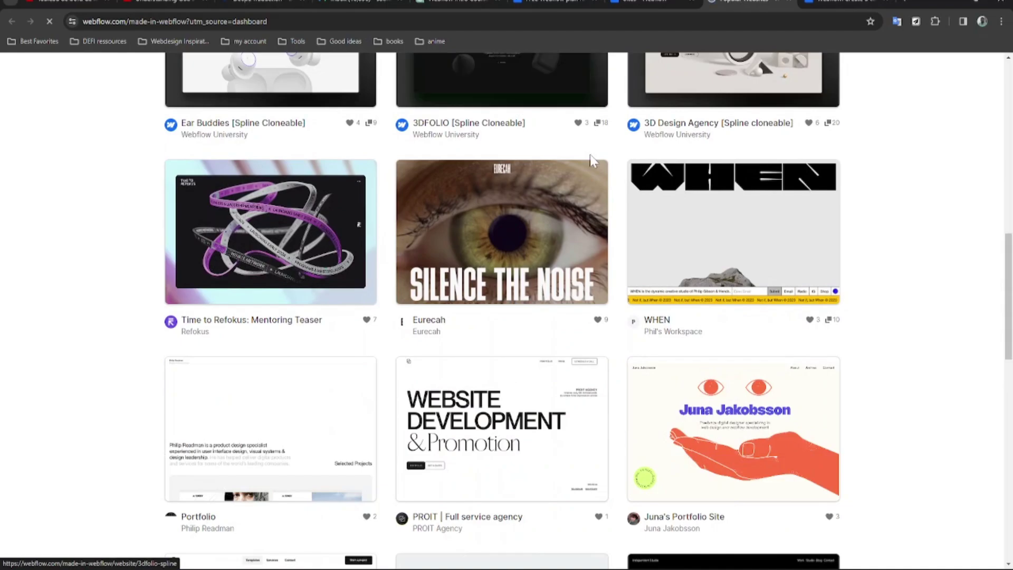
scroll(591, 156, "down", 2)
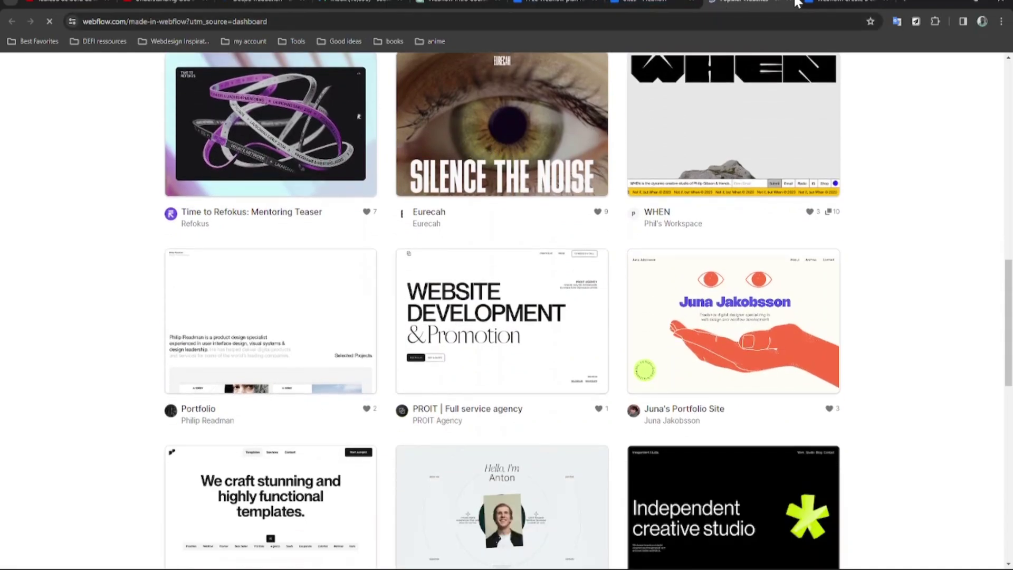
left_click(778, 1)
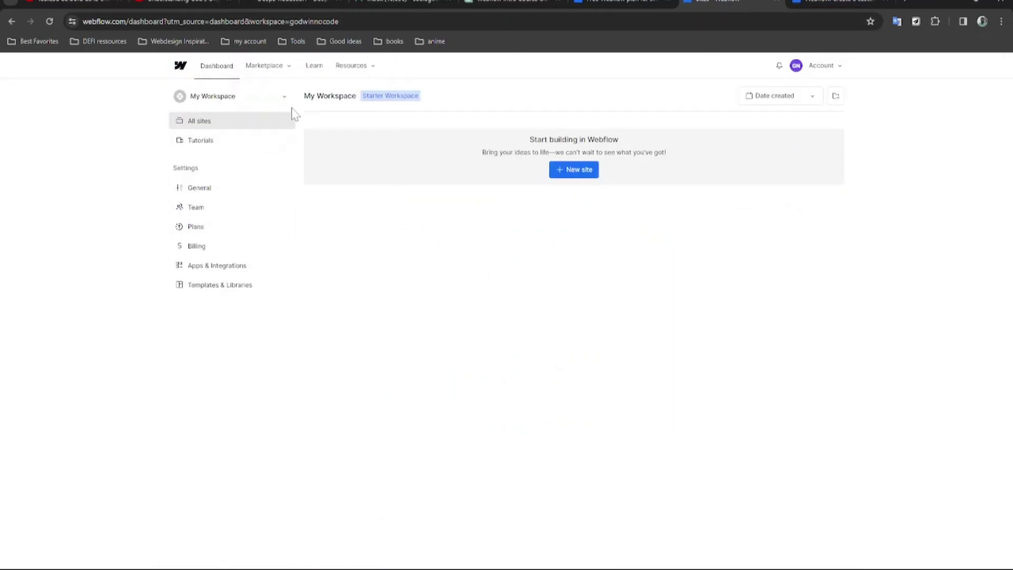
Open Webflow University in a separate browser tab and look over its courses, documentation, certifications and interactive learning games.
right_click(314, 73)
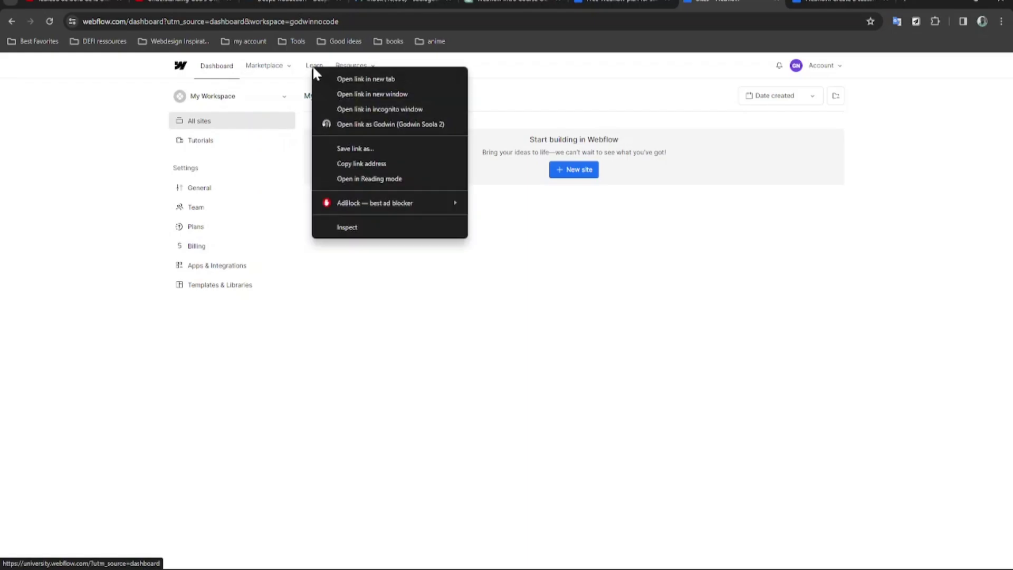
left_click(351, 77)
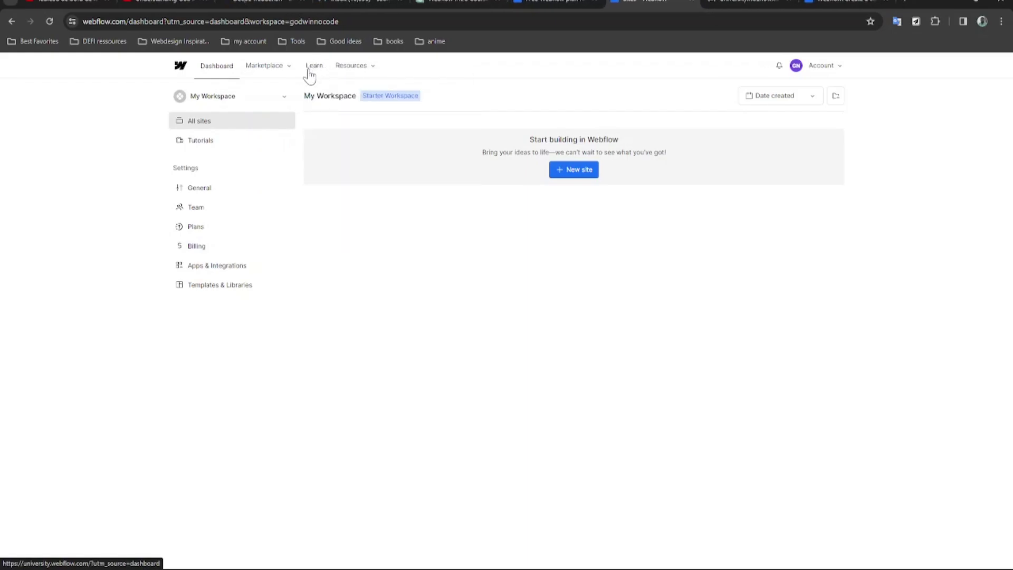
left_click(746, 3)
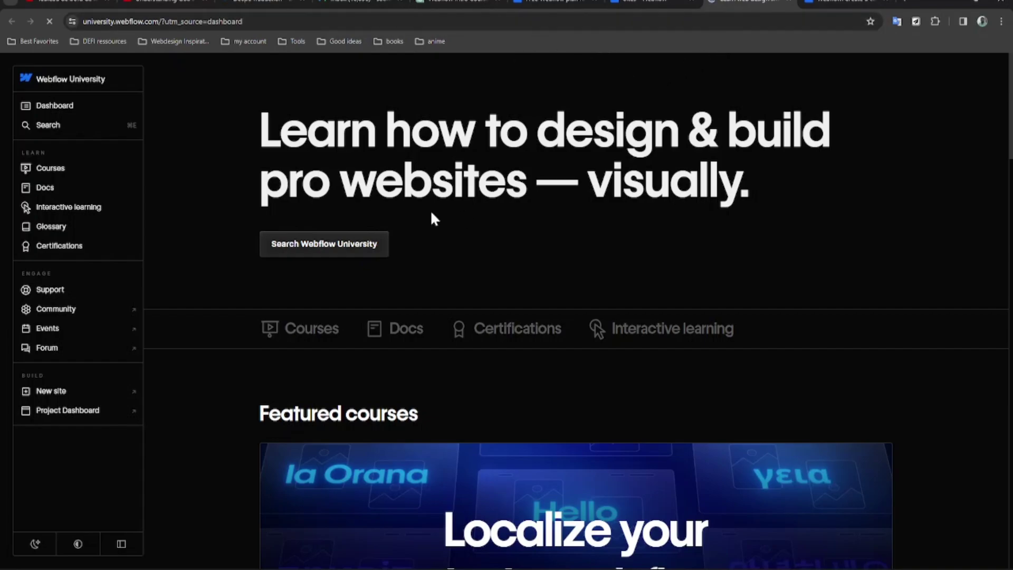
scroll(361, 214, "down", 5)
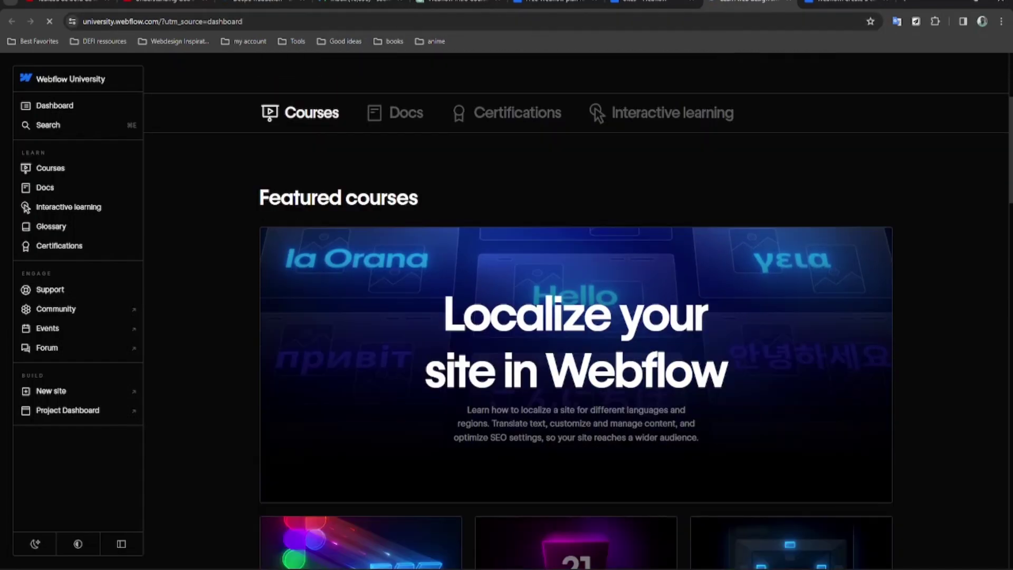
scroll(388, 202, "down", 4)
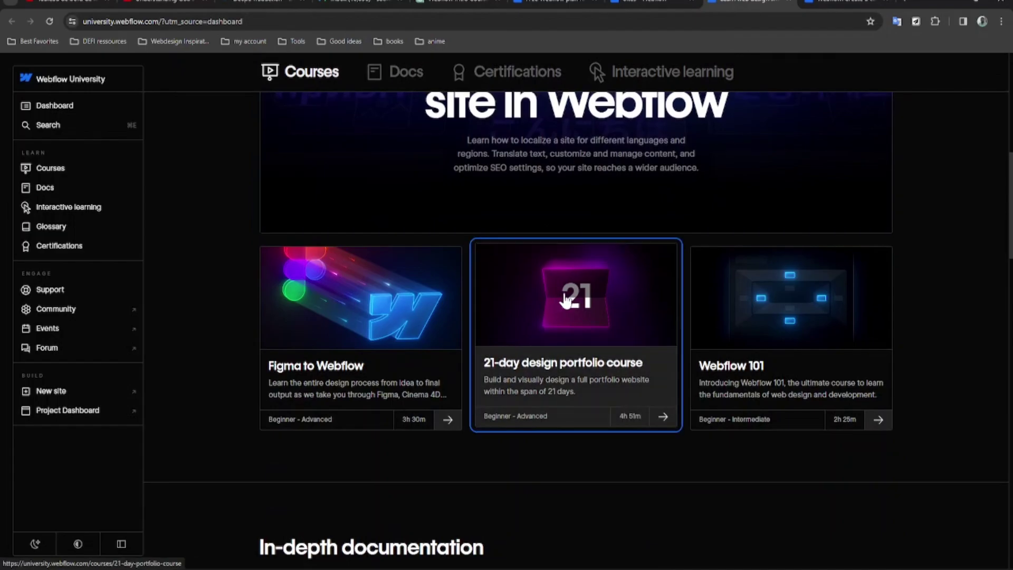
scroll(401, 254, "down", 8)
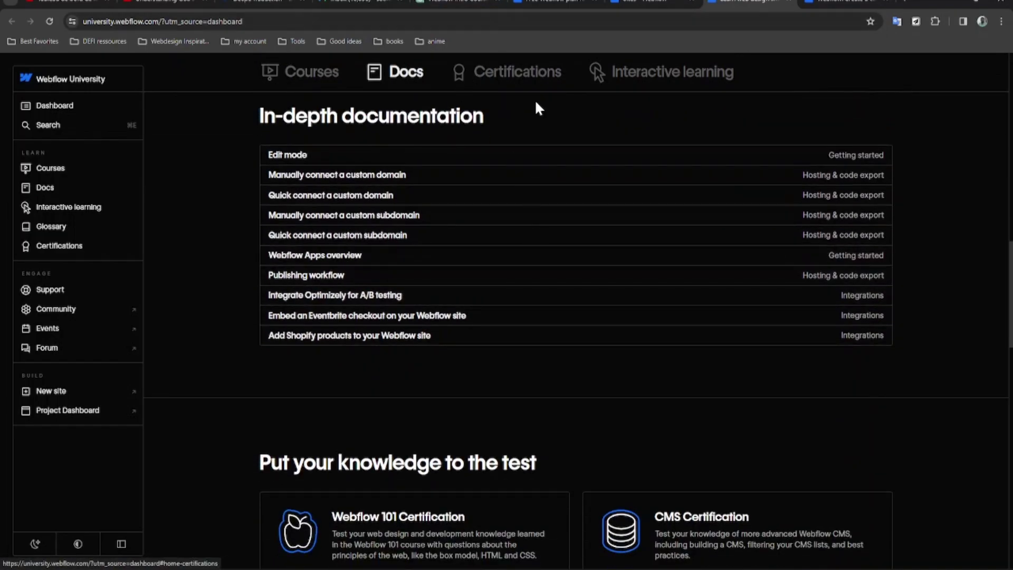
scroll(585, 284, "up", 13)
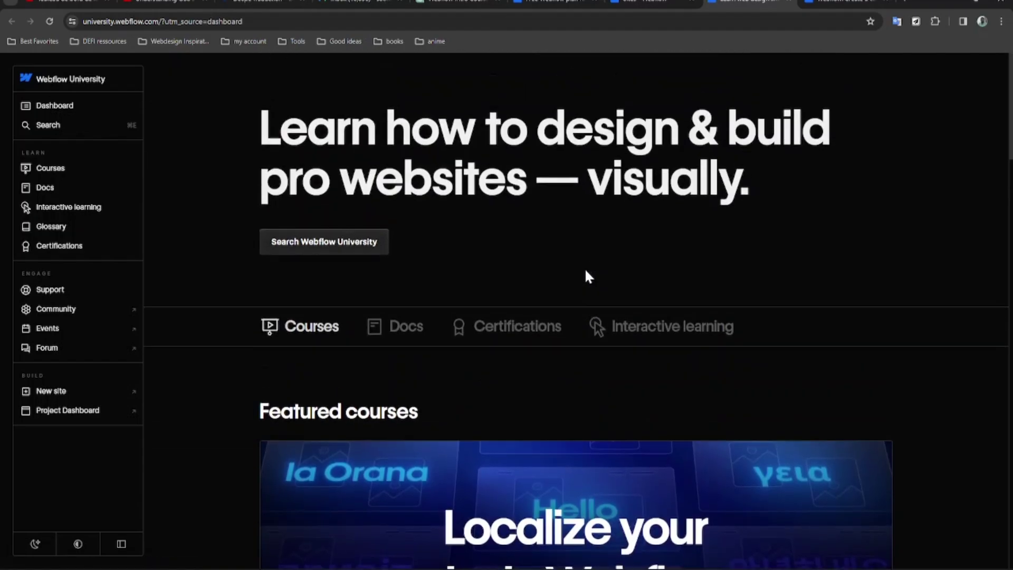
left_click(512, 325)
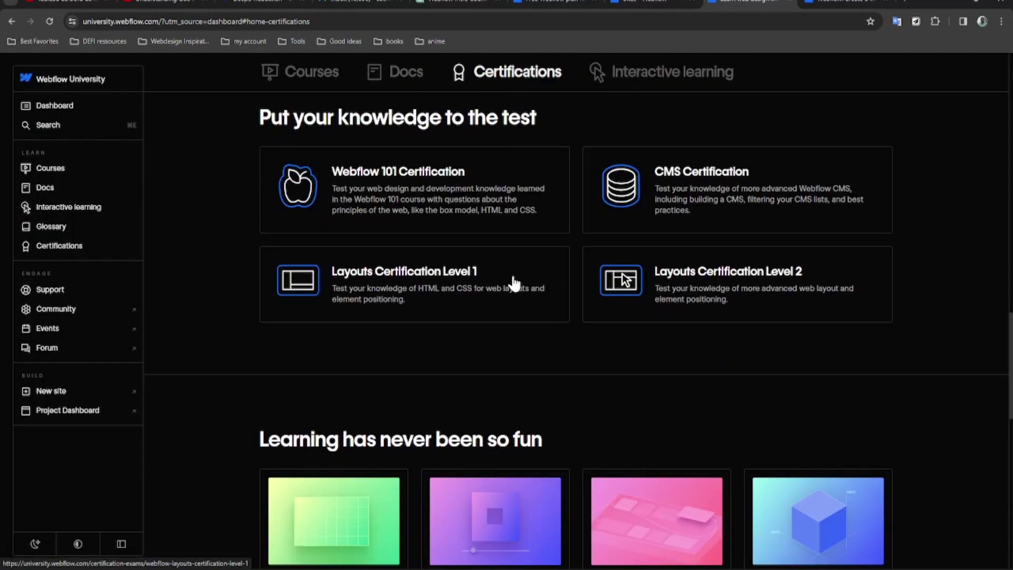
scroll(607, 211, "down", 5)
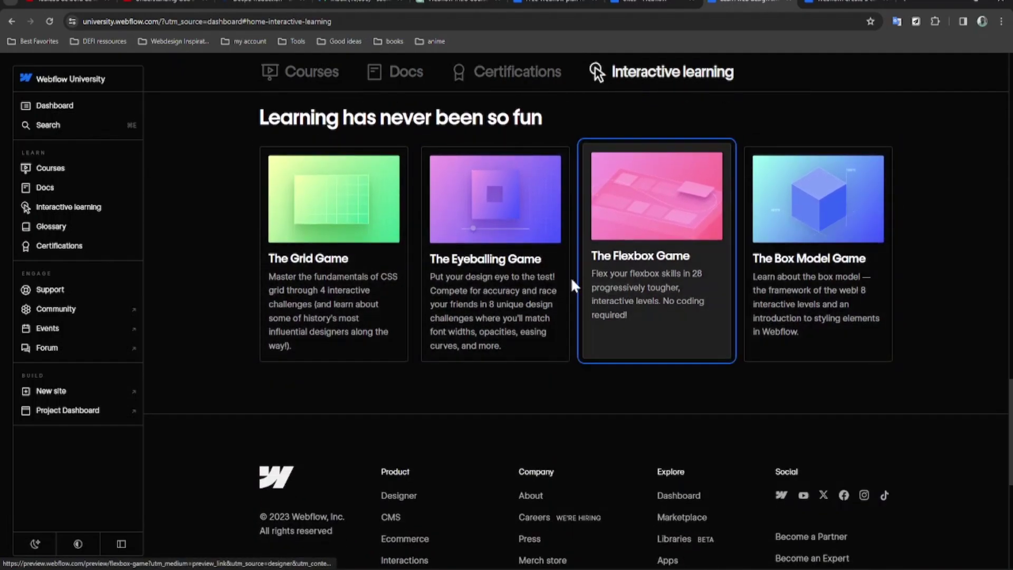
Return to the workspace dashboard and look over the options under Resources.
left_click(670, 1)
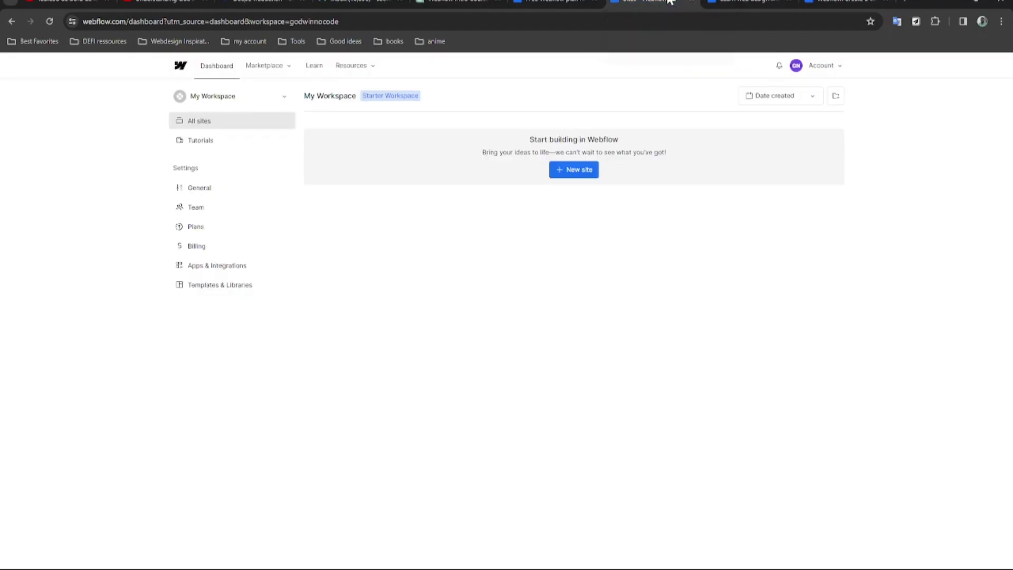
left_click(370, 70)
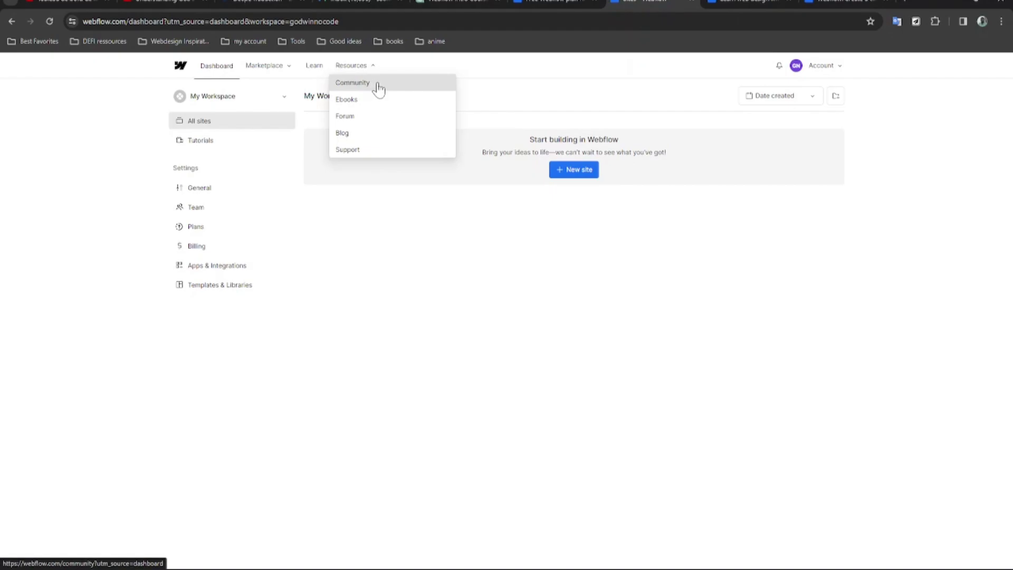